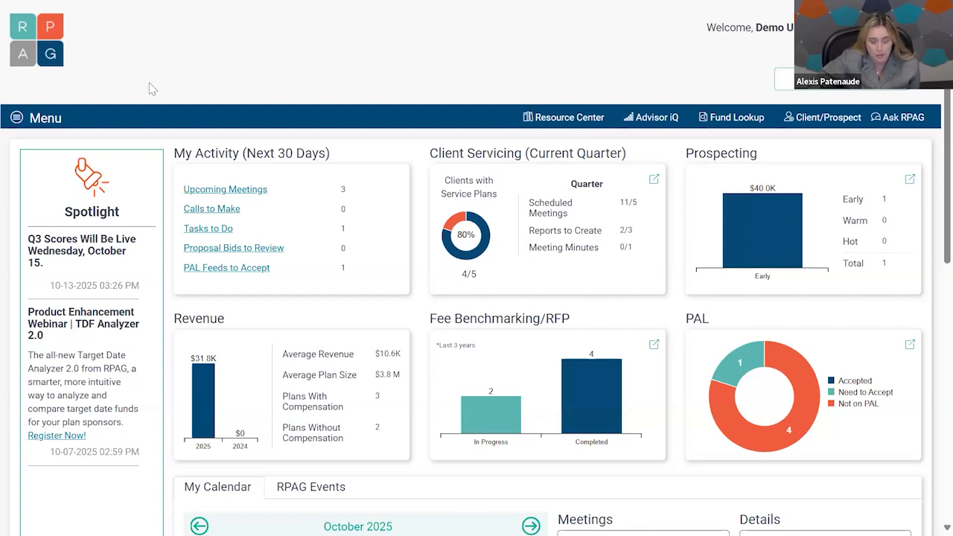
Start a new TDF Analyzer report named Sample with TDF Fit Analysis as the method of analysis.
left_click(42, 119)
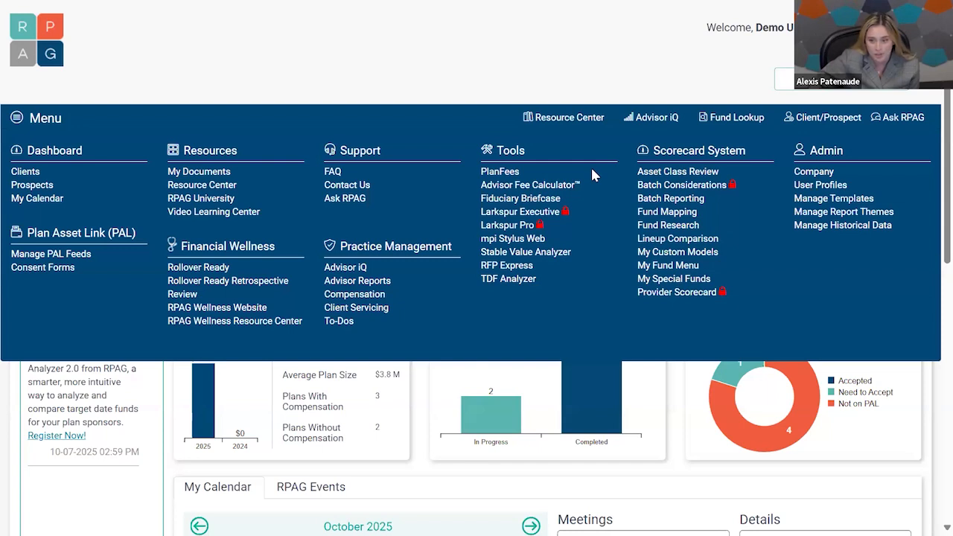
left_click(523, 282)
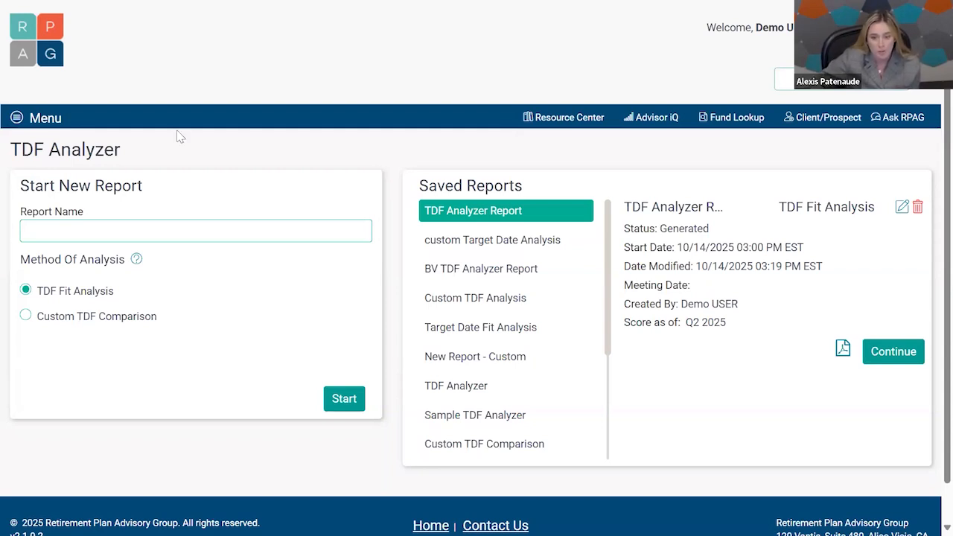
left_click(103, 233)
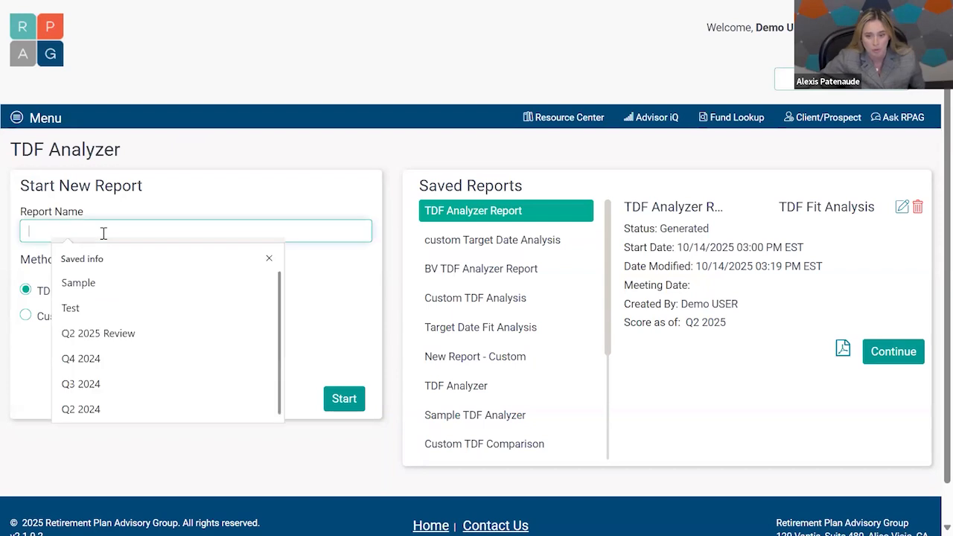
left_click(108, 289)
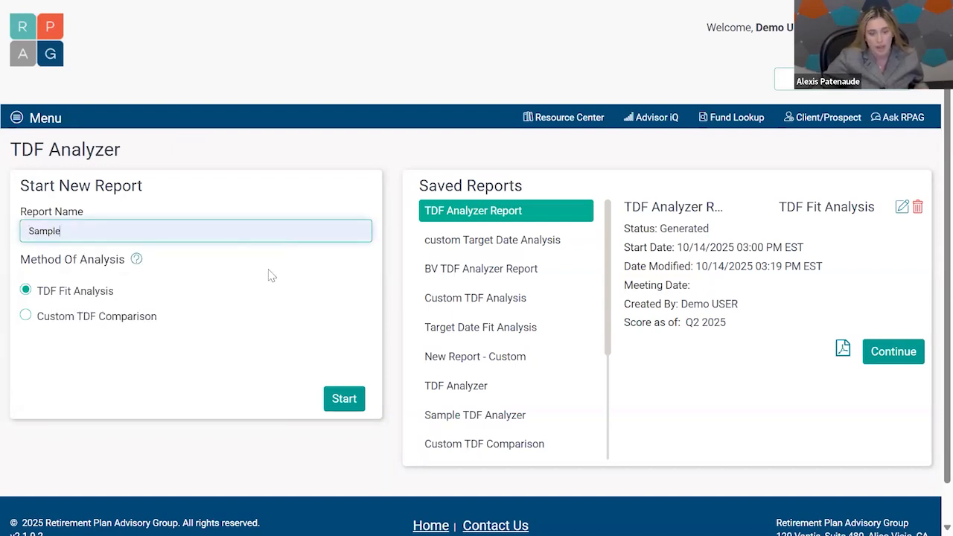
mouse_move(136, 259)
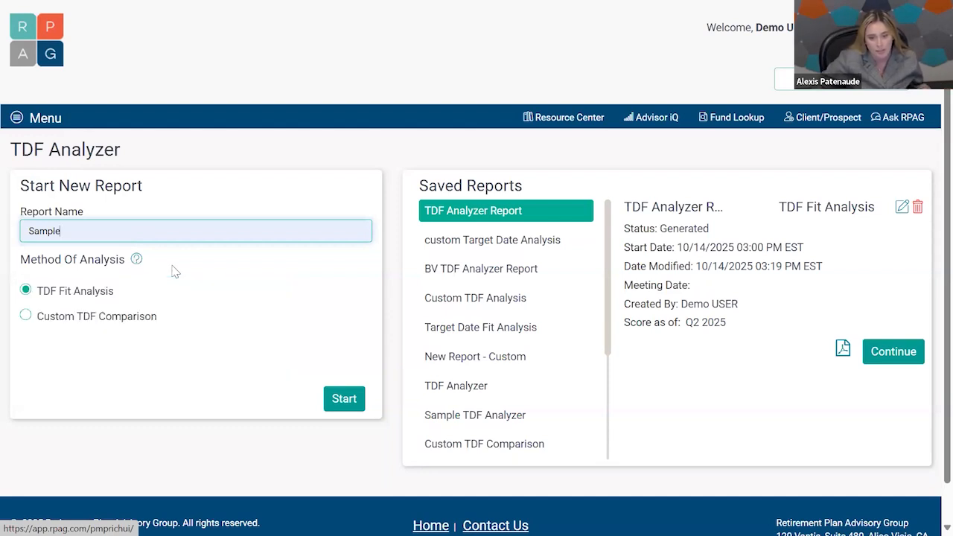
left_click(331, 397)
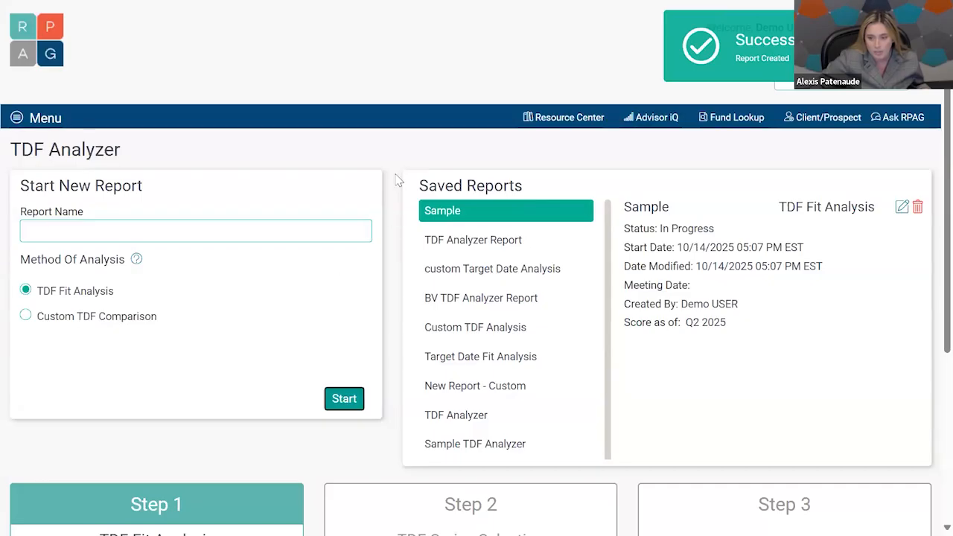
Open the TDF Fit Analysis questionnaire of the Sample report and look through its questions.
scroll(397, 181, "down", 3)
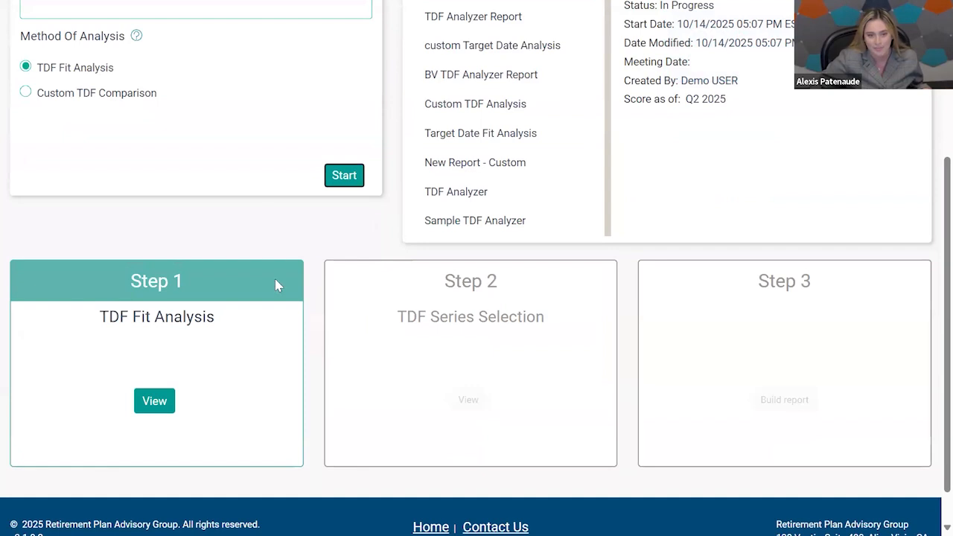
left_click(149, 404)
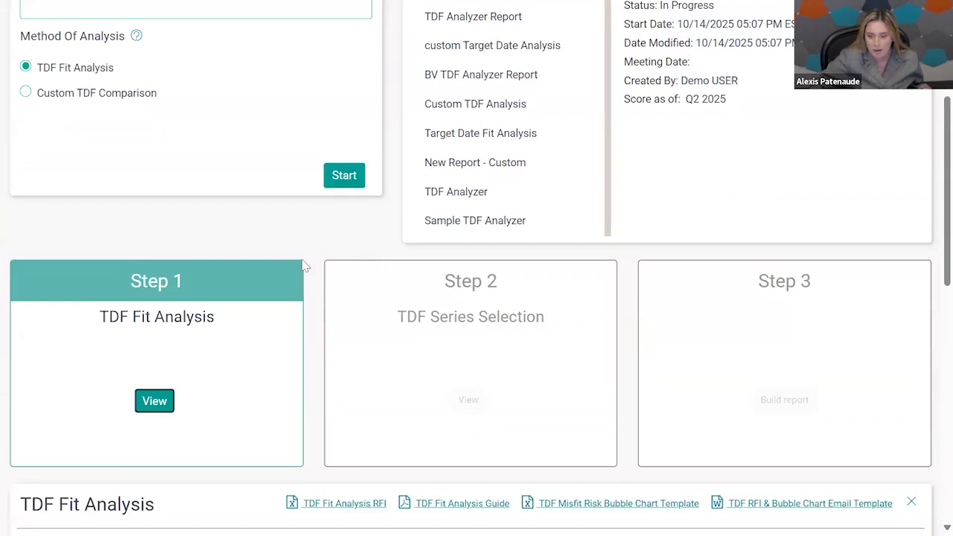
scroll(305, 266, "down", 3)
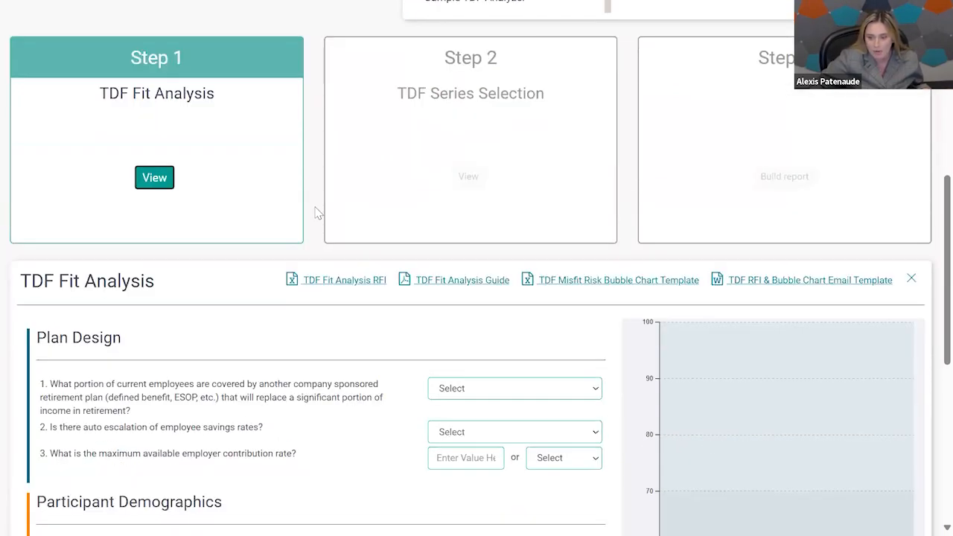
scroll(316, 213, "down", 3)
scroll(499, 170, "down", 1)
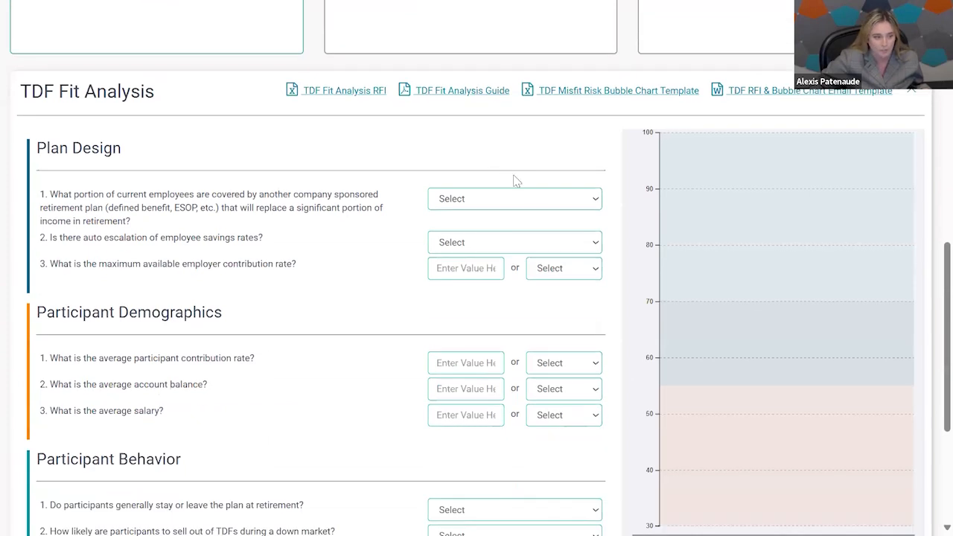
scroll(539, 191, "down", 1)
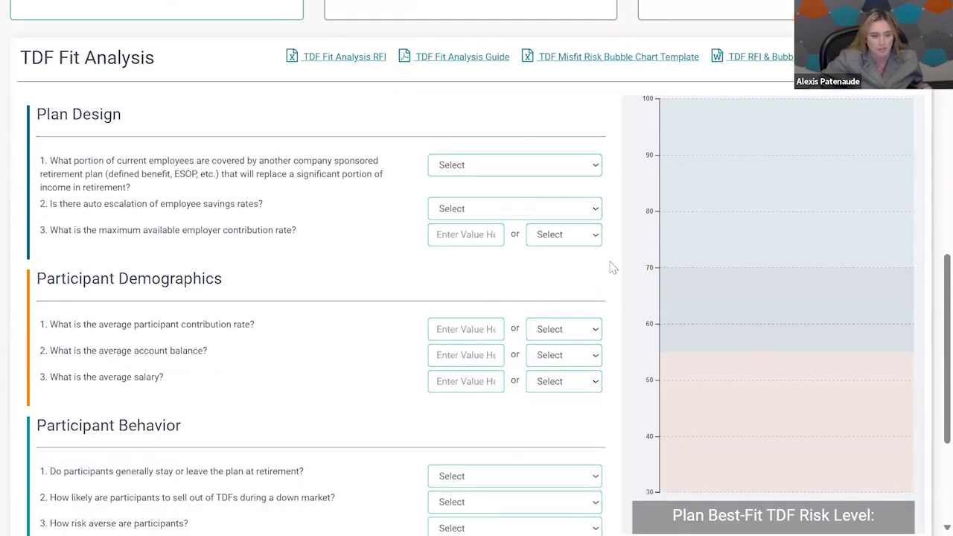
scroll(611, 267, "down", 1)
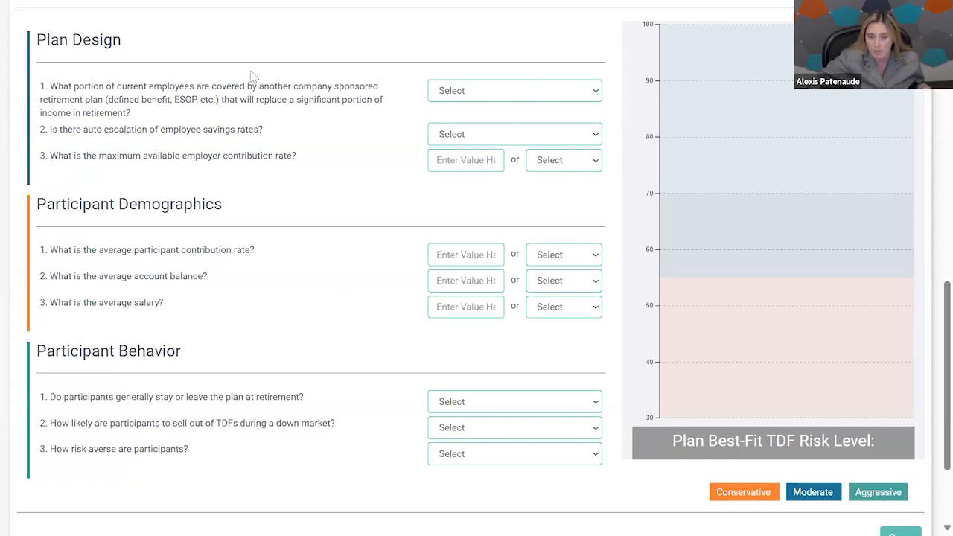
Answer the Plan Design questions with Some for other plan coverage, Yes up to <10% for auto escalation and 10.00% maximum employer contribution.
scroll(372, 175, "up", 1)
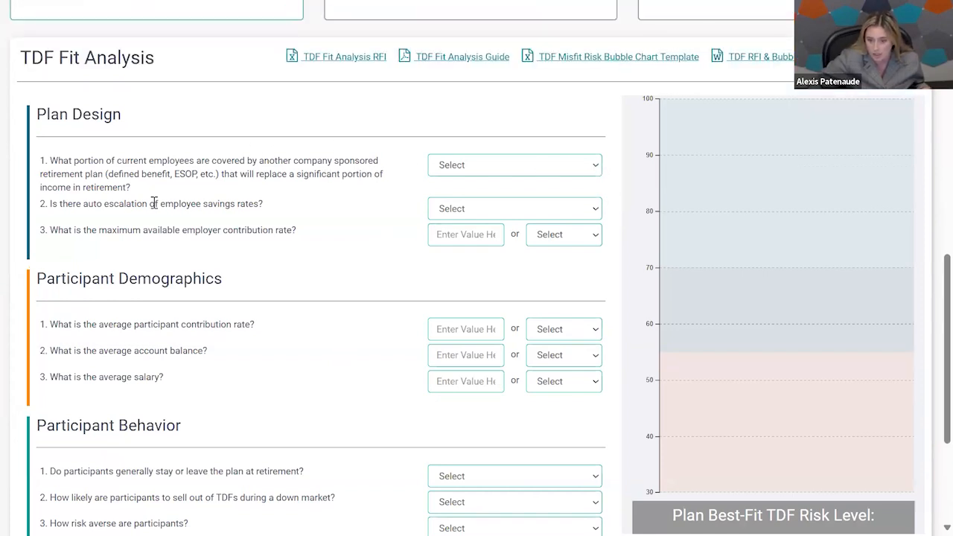
left_click(484, 168)
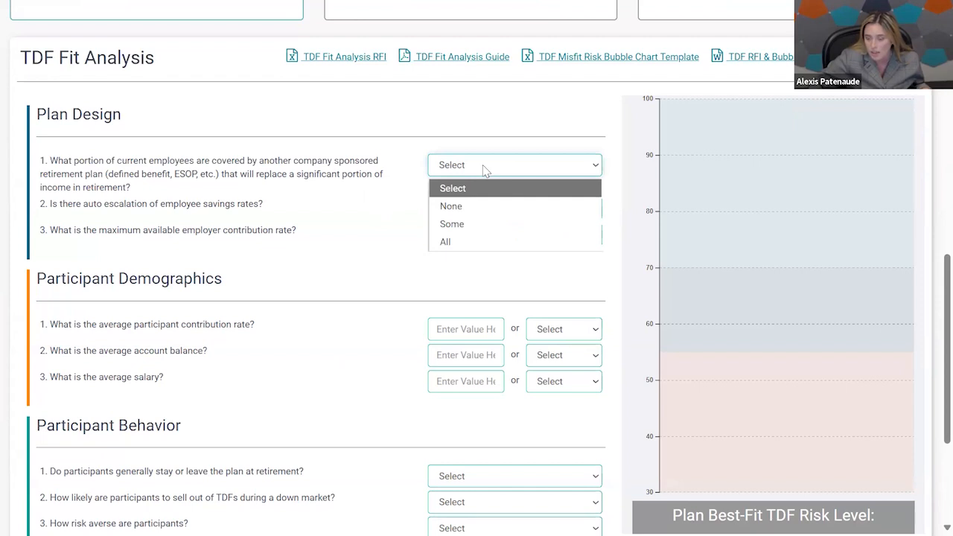
left_click(471, 224)
left_click(487, 208)
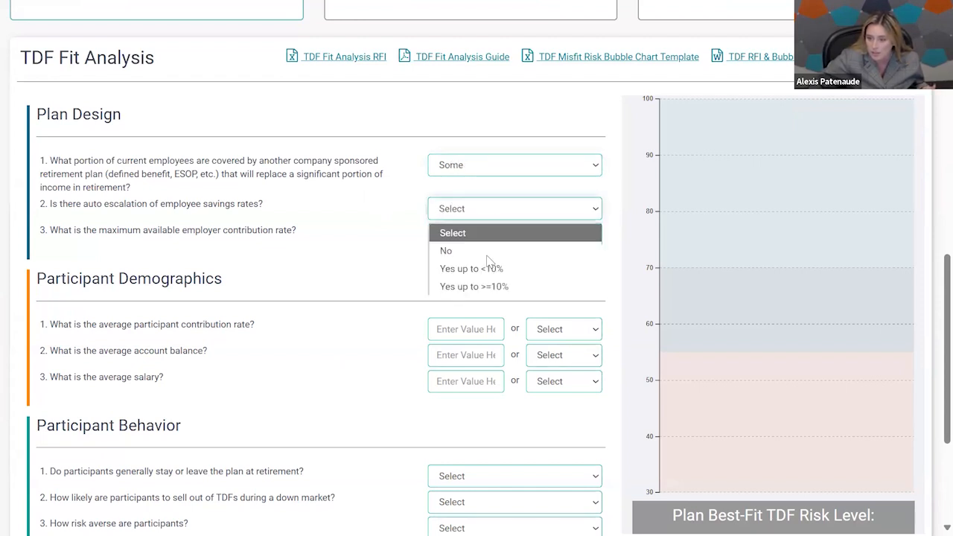
left_click(475, 268)
left_click(462, 232)
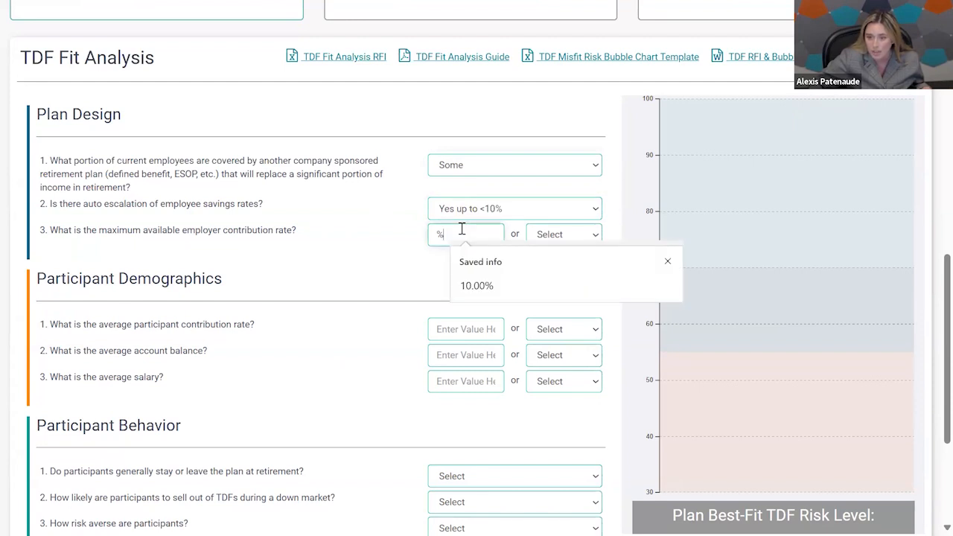
left_click(480, 286)
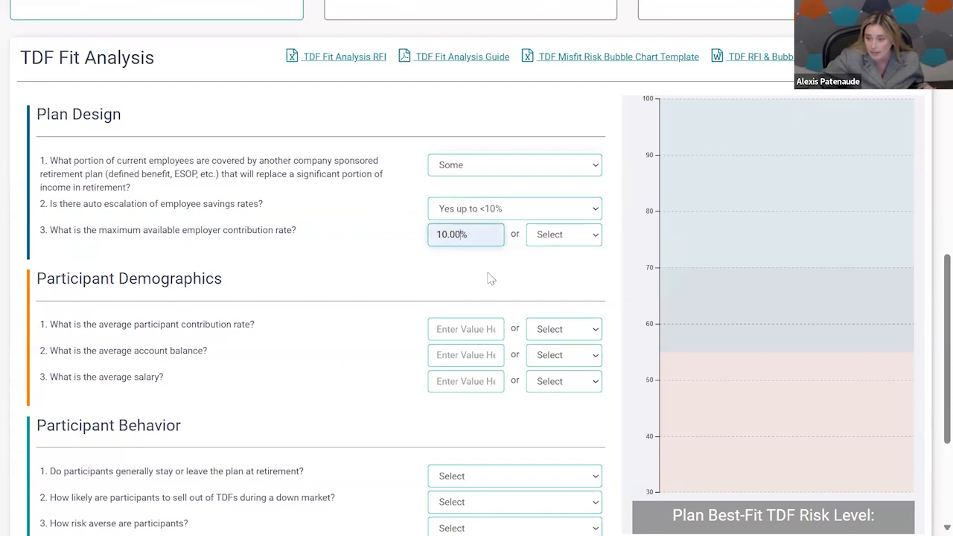
Fill in Participant Demographics with a 10.00% average contribution rate, Low average account balance and Low average salary.
scroll(472, 270, "down", 1)
left_click(471, 253)
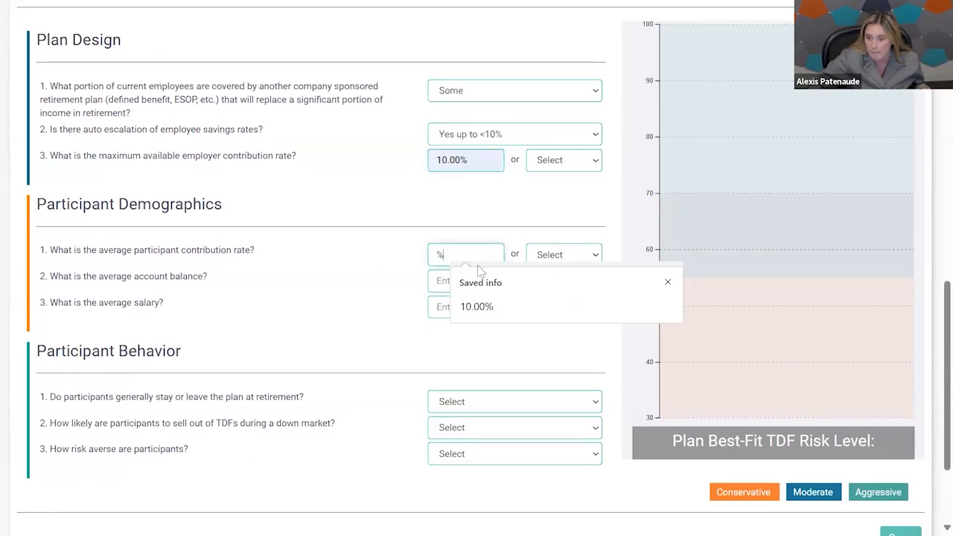
left_click(482, 304)
left_click(476, 281)
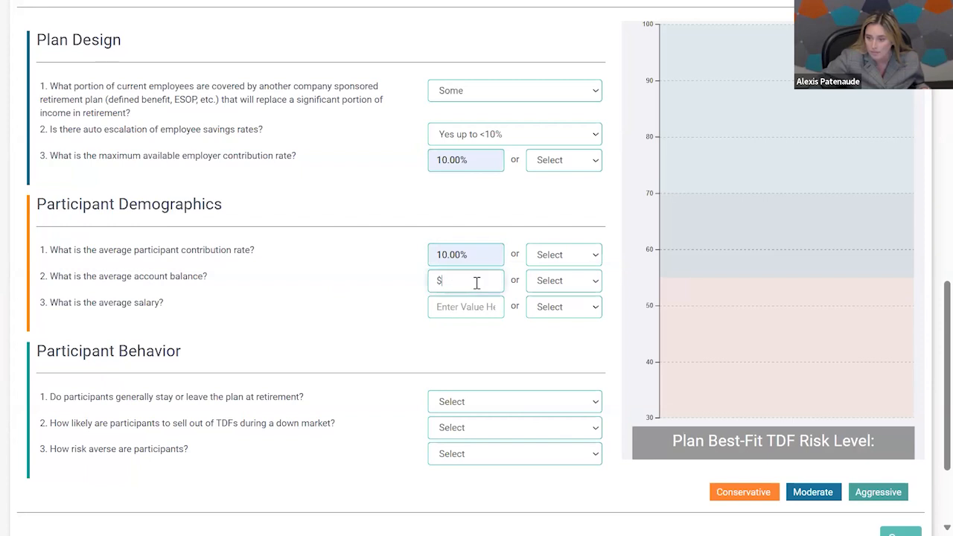
left_click(563, 285)
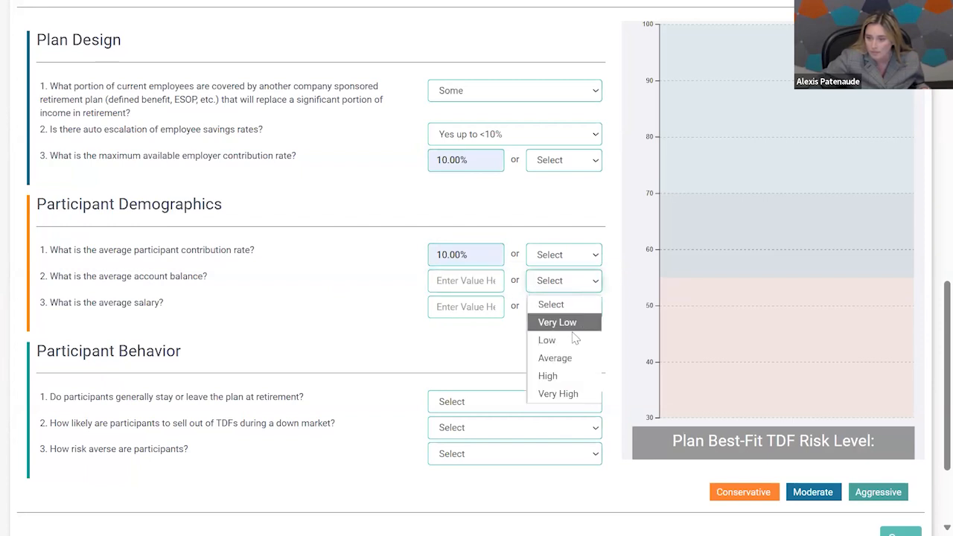
left_click(574, 340)
left_click(467, 308)
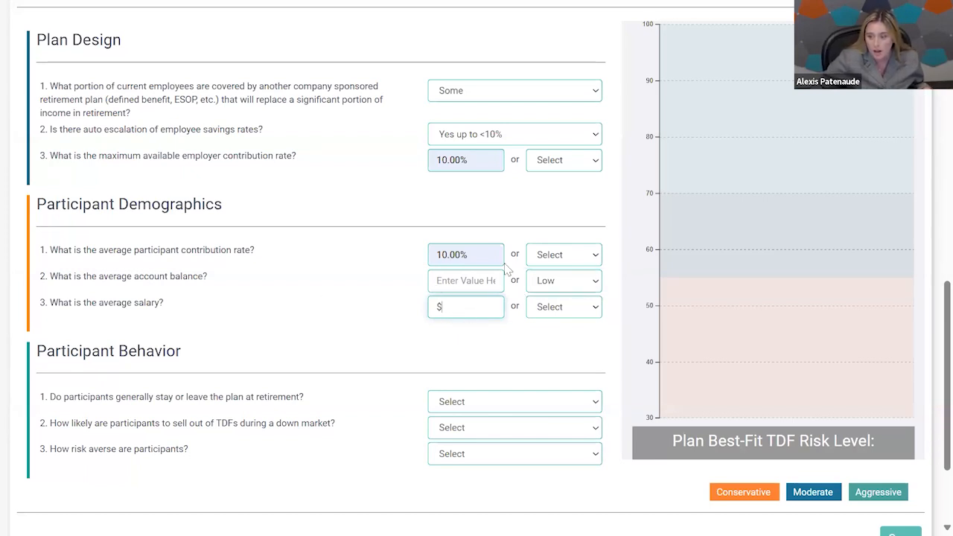
left_click(582, 314)
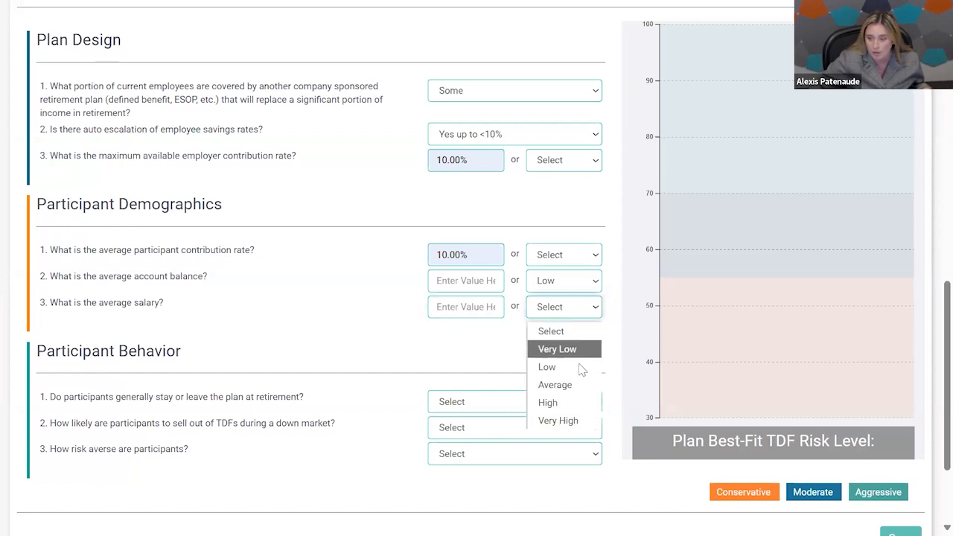
left_click(578, 366)
Answer the Participant Behavior questions with Mostly stay at retirement, Average likelihood of selling in a down market and Average risk aversion.
scroll(560, 351, "down", 2)
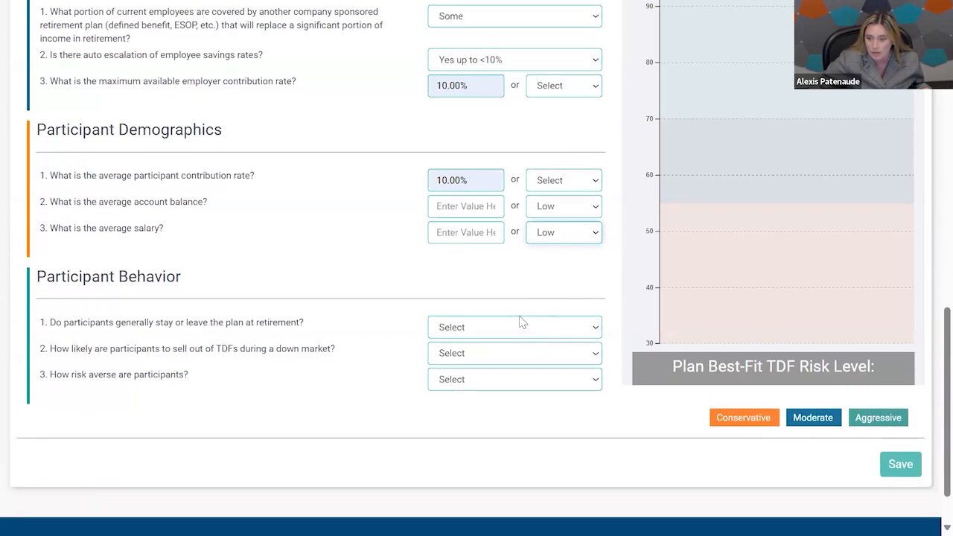
left_click(523, 328)
left_click(533, 368)
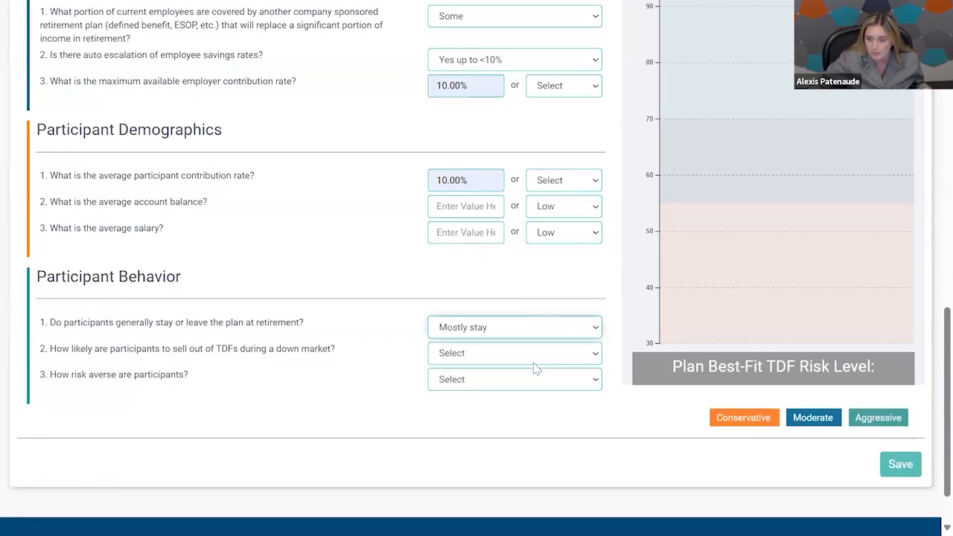
left_click(536, 352)
left_click(538, 431)
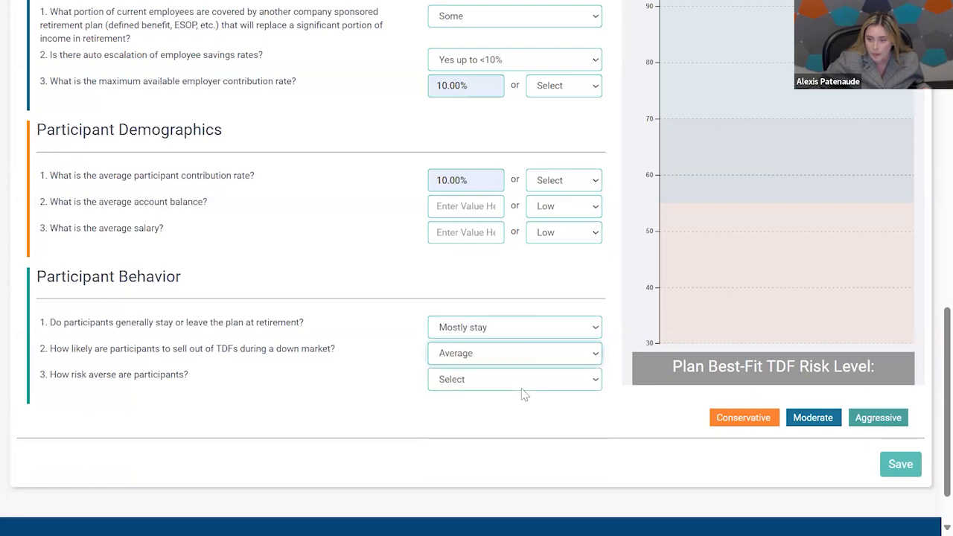
left_click(521, 383)
left_click(508, 329)
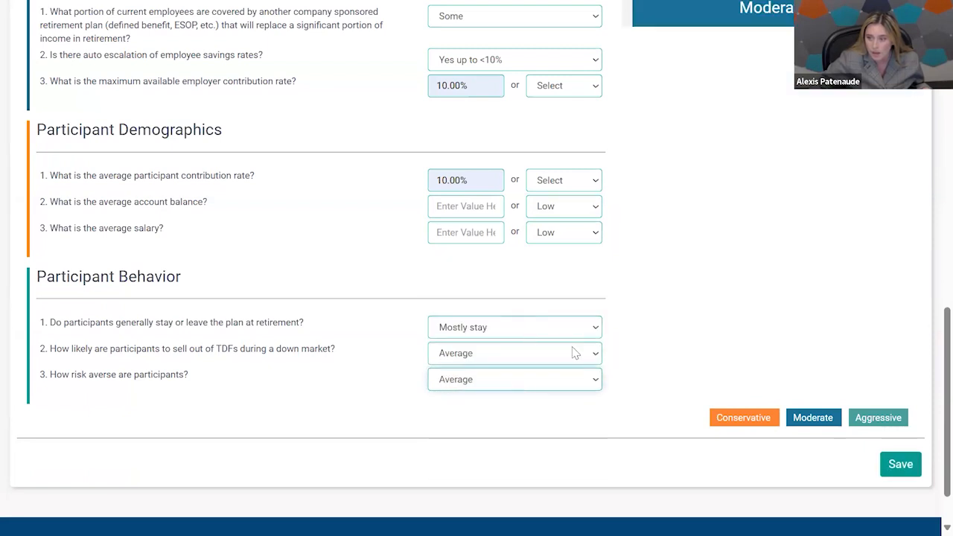
Examine the risk index chart with its target range and bands, and the plan's best-fit TDF risk level.
scroll(573, 353, "up", 3)
scroll(573, 353, "down", 2)
scroll(570, 350, "up", 2)
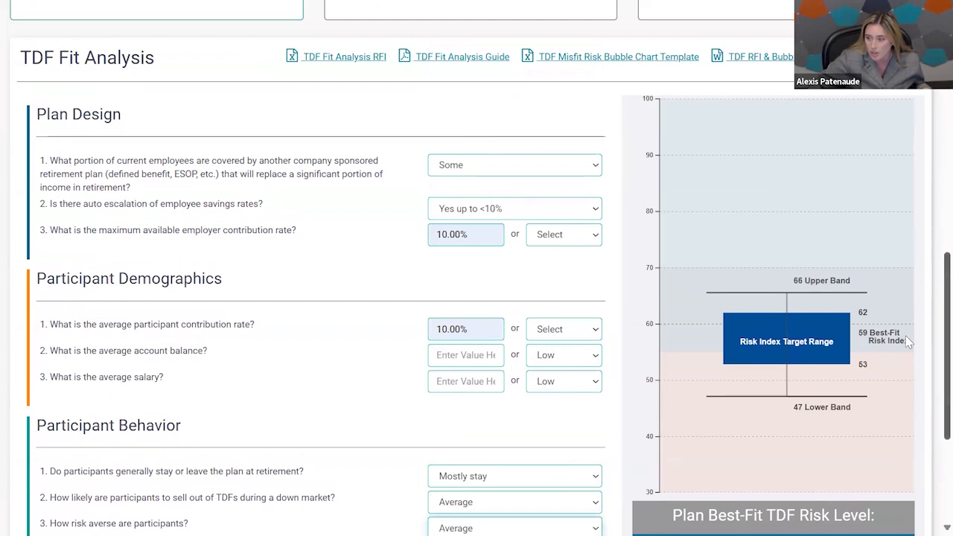
scroll(906, 341, "down", 1)
scroll(906, 340, "down", 1)
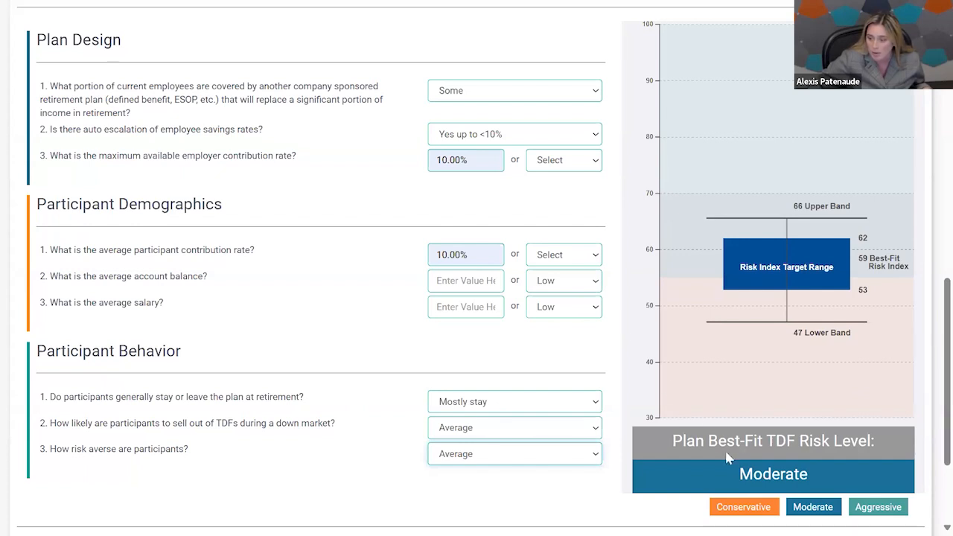
scroll(691, 323, "up", 1)
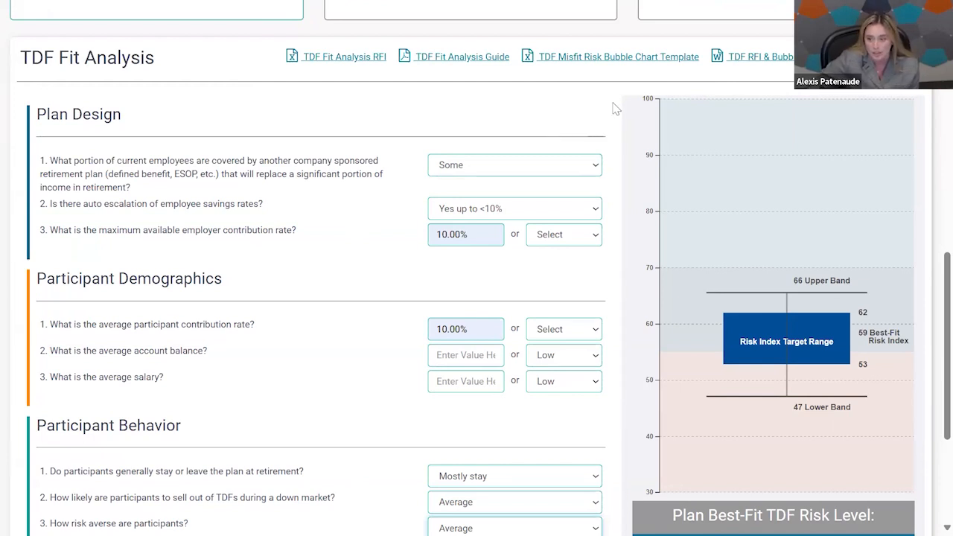
Save the TDF Fit Analysis answers and open the TDF Series Selection with its filters and chart.
scroll(614, 112, "down", 2)
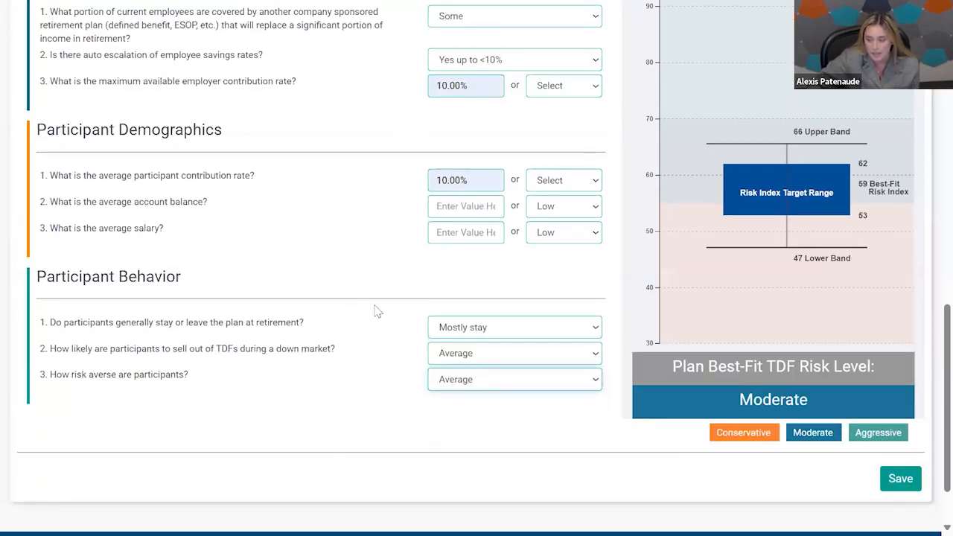
scroll(401, 313, "down", 1)
left_click(914, 399)
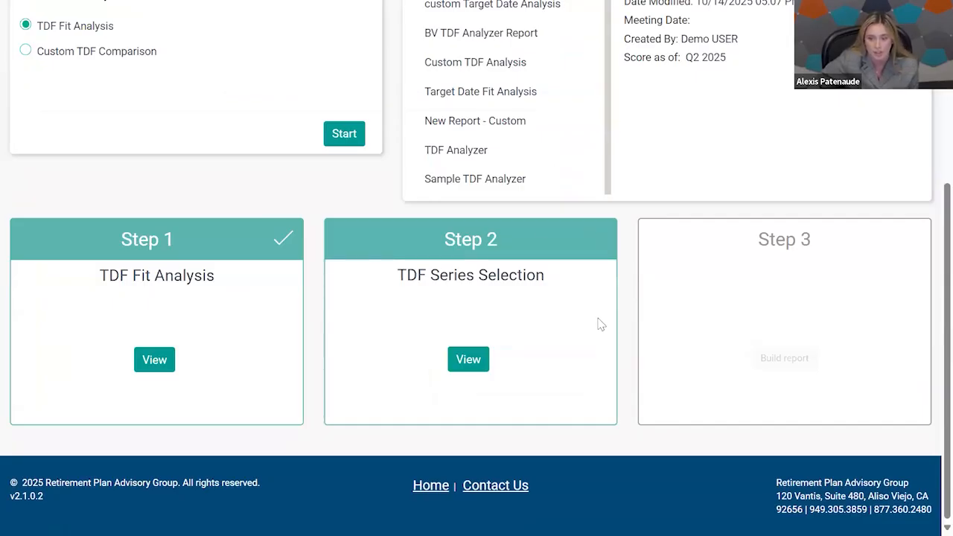
left_click(465, 358)
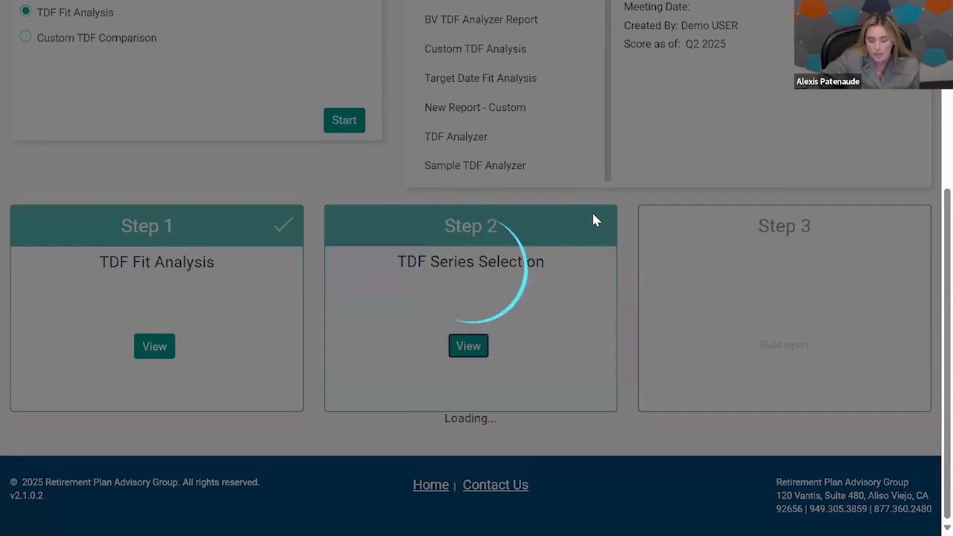
scroll(520, 217, "down", 4)
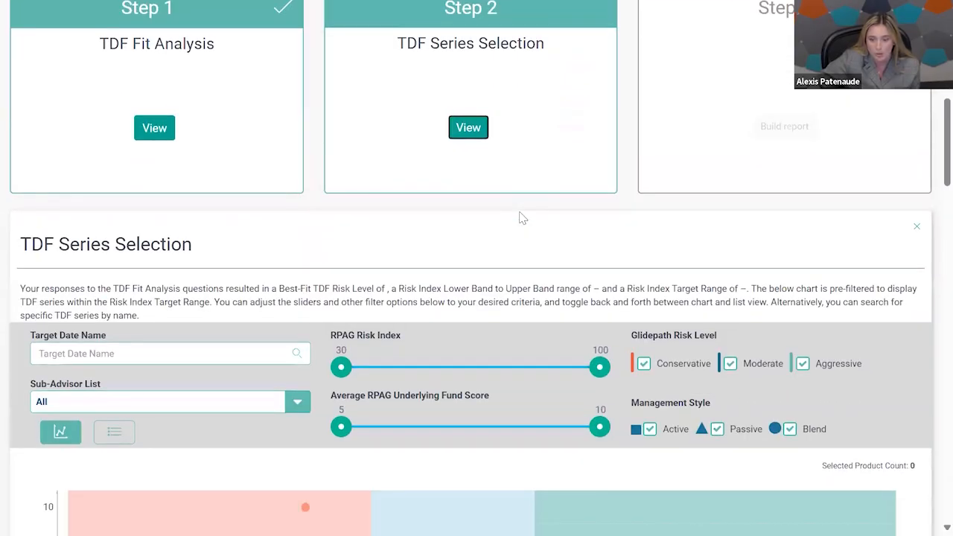
scroll(883, 210, "down", 1)
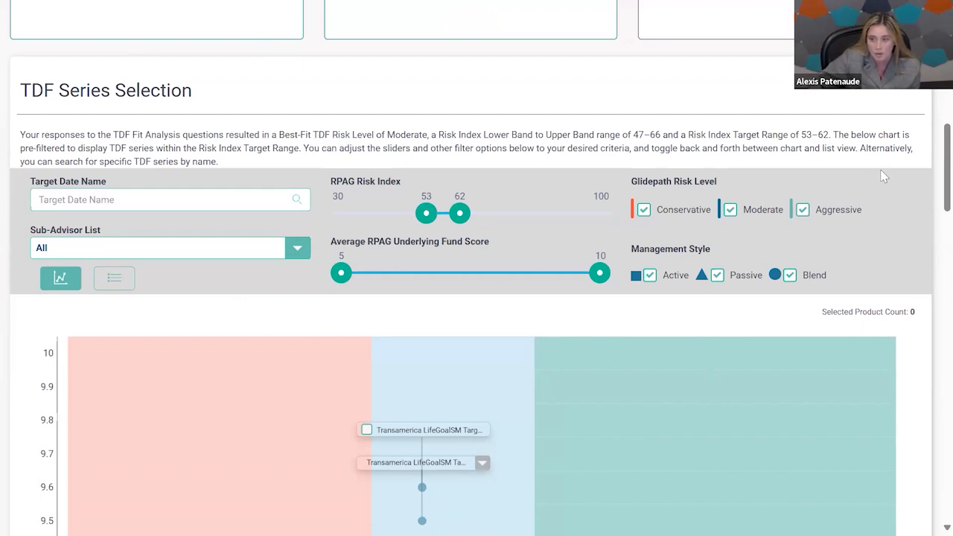
scroll(216, 134, "down", 1)
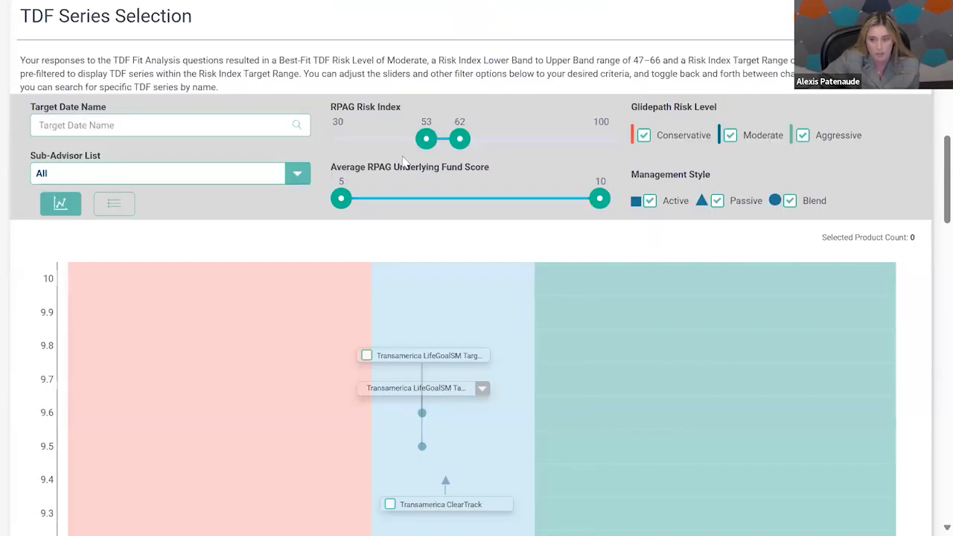
Lower the minimum of the RPAG Risk Index filter to 50.
left_click_drag(427, 146, 416, 145)
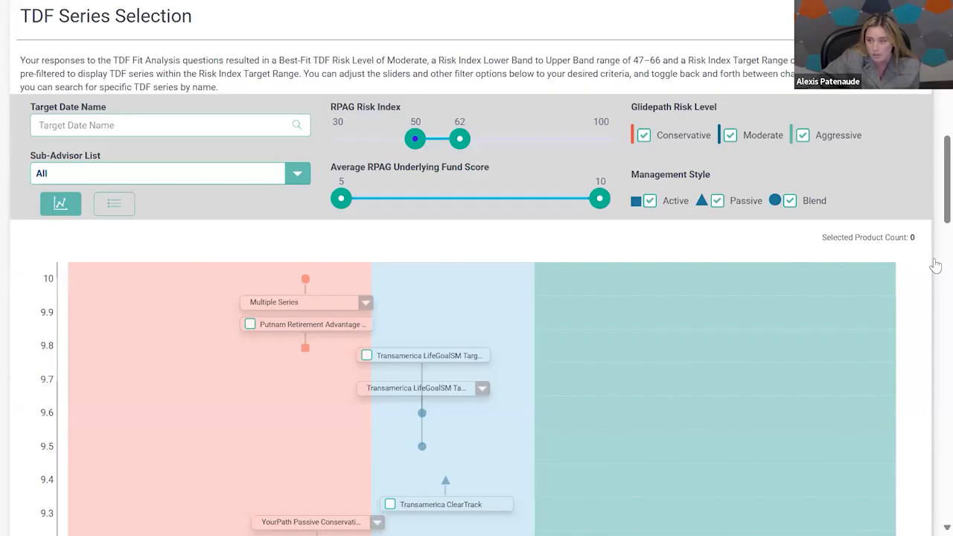
scroll(933, 274, "down", 2)
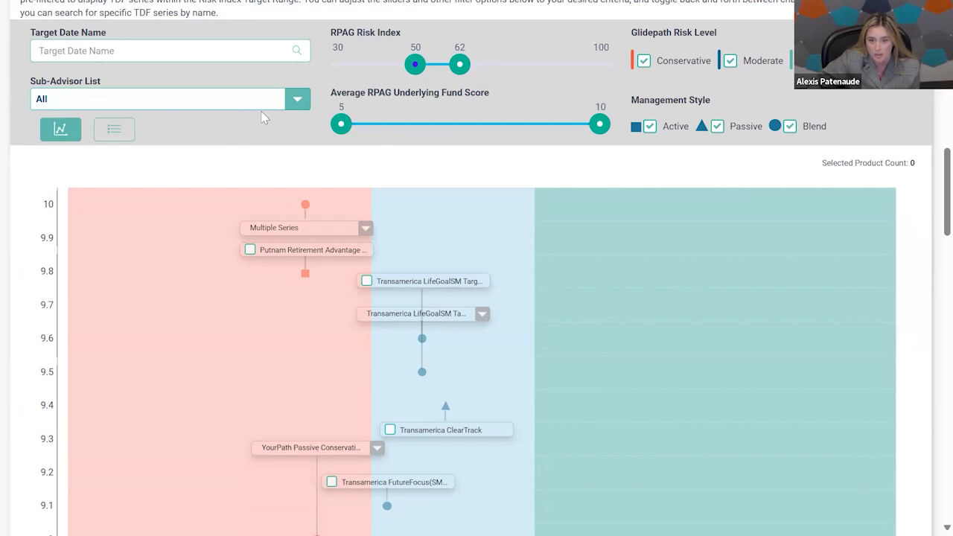
scroll(919, 209, "down", 1)
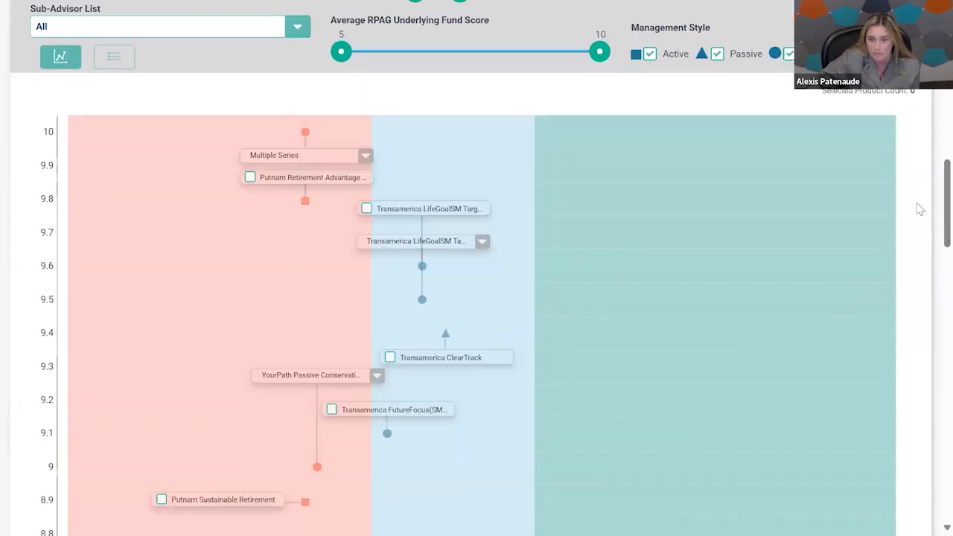
scroll(916, 199, "down", 1)
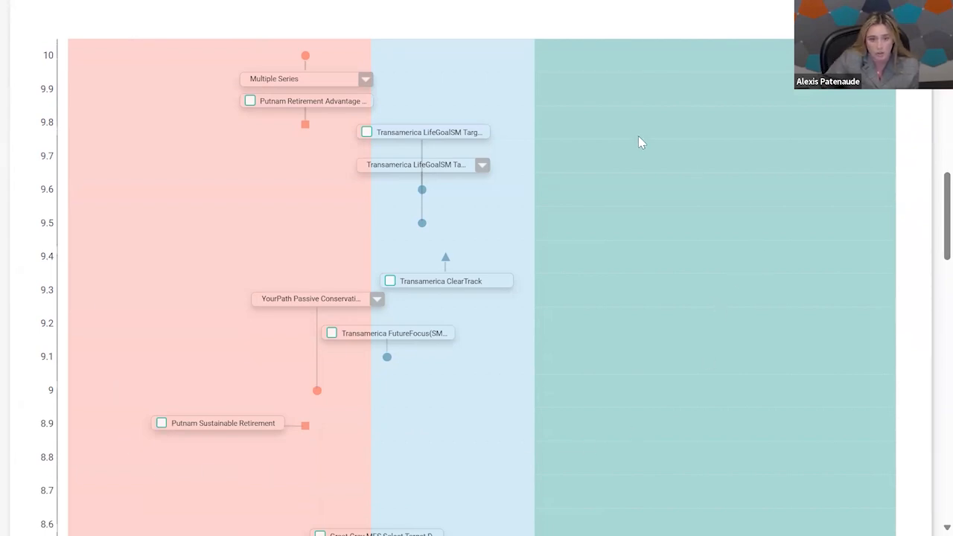
Look through the Putnam series grouped under Multiple Series on the chart, then close the list.
left_click(365, 79)
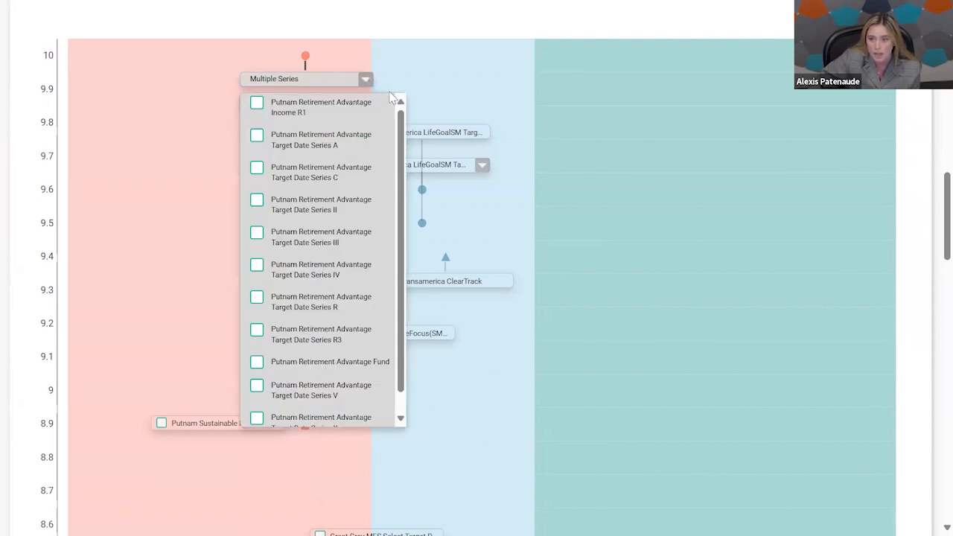
scroll(382, 149, "down", 1)
scroll(384, 150, "up", 1)
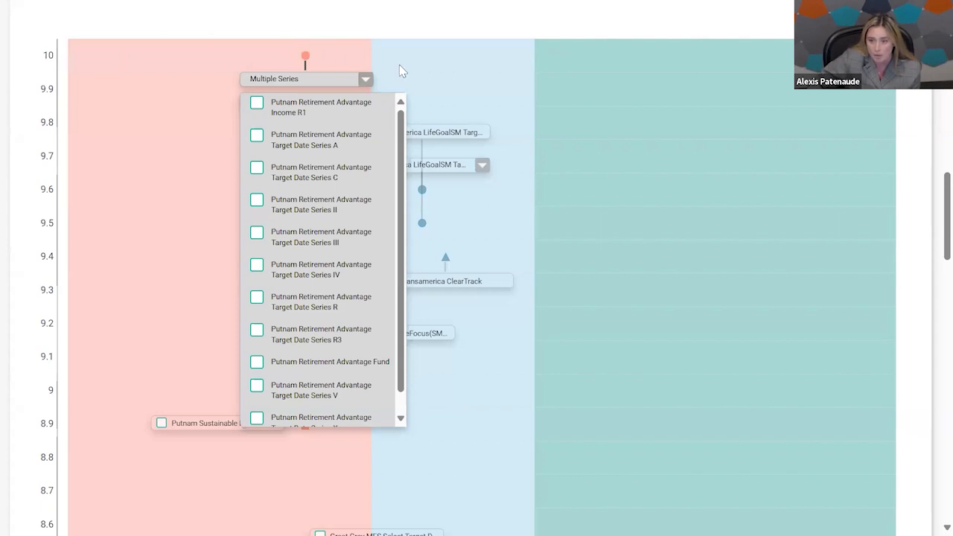
left_click(541, 112)
Select Transamerica ClearTrack, Great Gray MFS Select Target Date and Empower V-Empower Day One on the series chart.
scroll(543, 112, "down", 3)
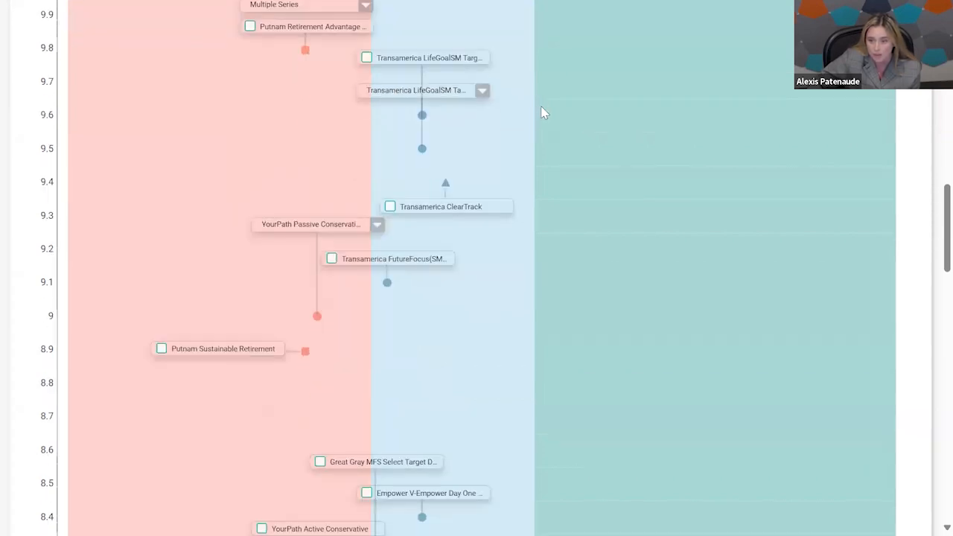
scroll(542, 112, "down", 1)
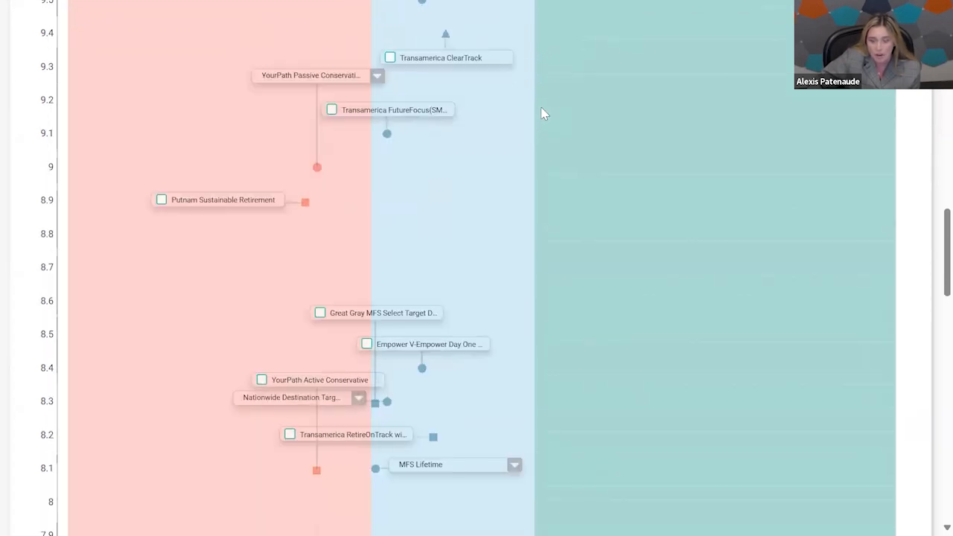
scroll(543, 112, "up", 1)
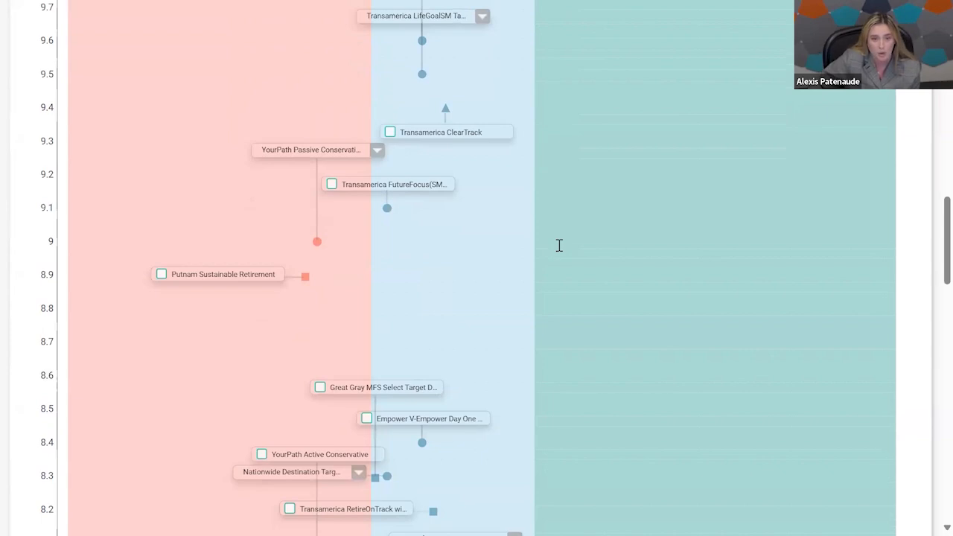
left_click(389, 132)
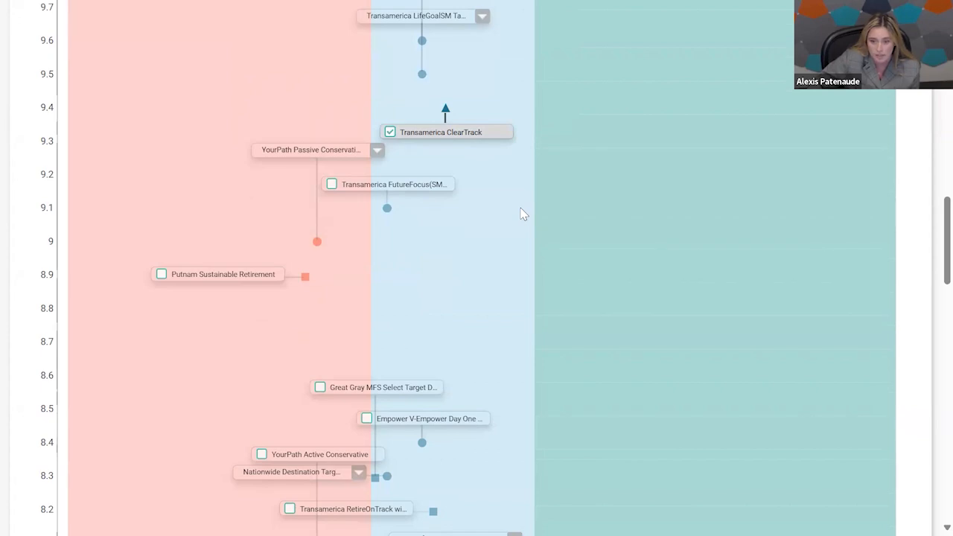
scroll(521, 215, "down", 1)
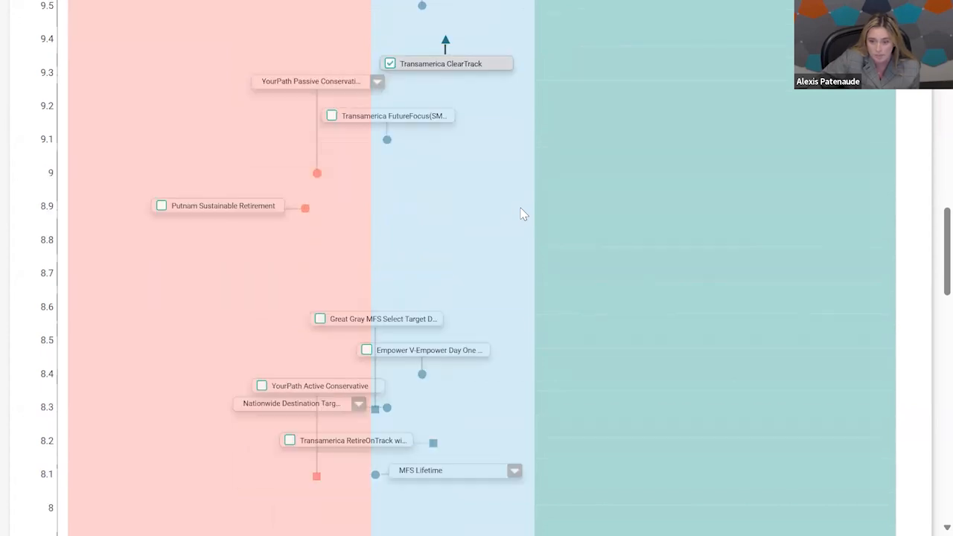
left_click(319, 314)
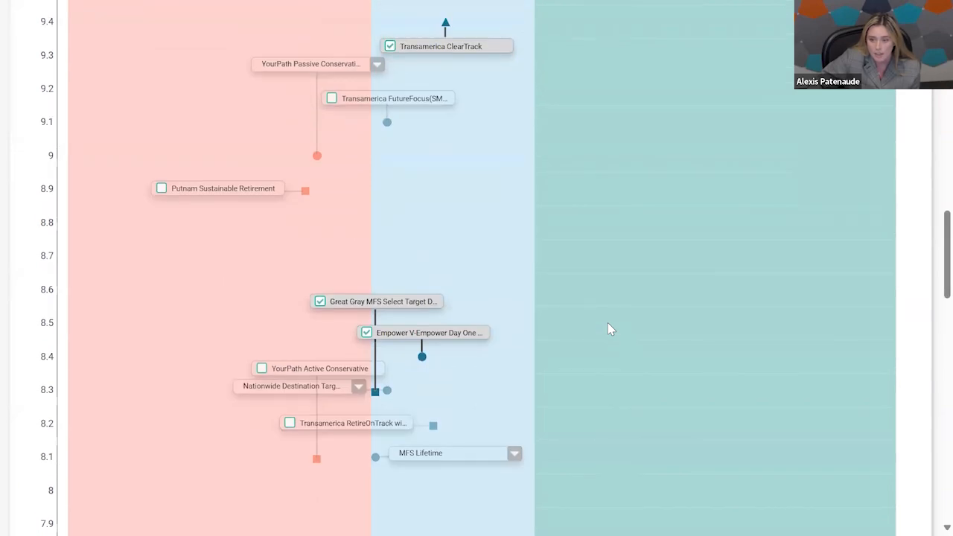
Switch the series selection to list view and review the products' risk categories, scores, sub-advisors and inclusion marks.
scroll(607, 329, "up", 6)
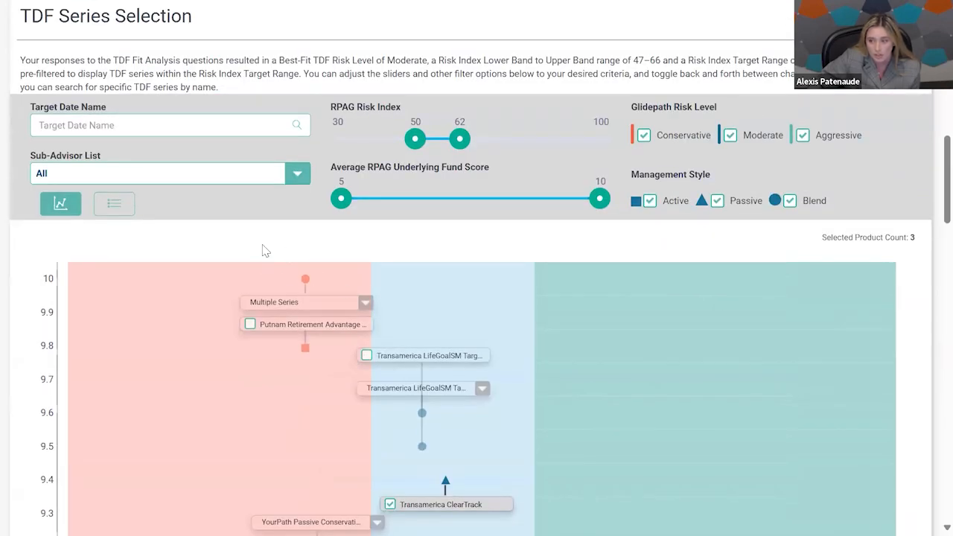
left_click(115, 205)
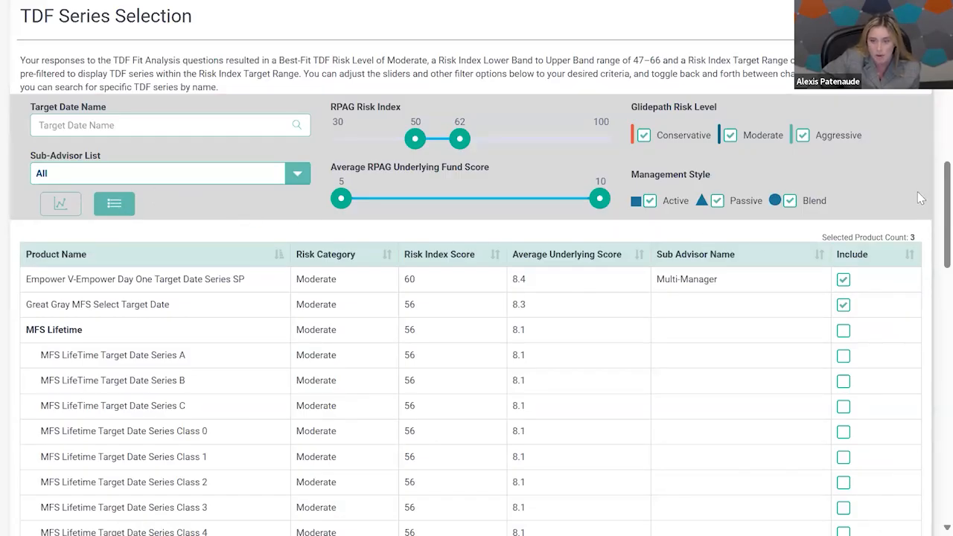
scroll(917, 191, "down", 1)
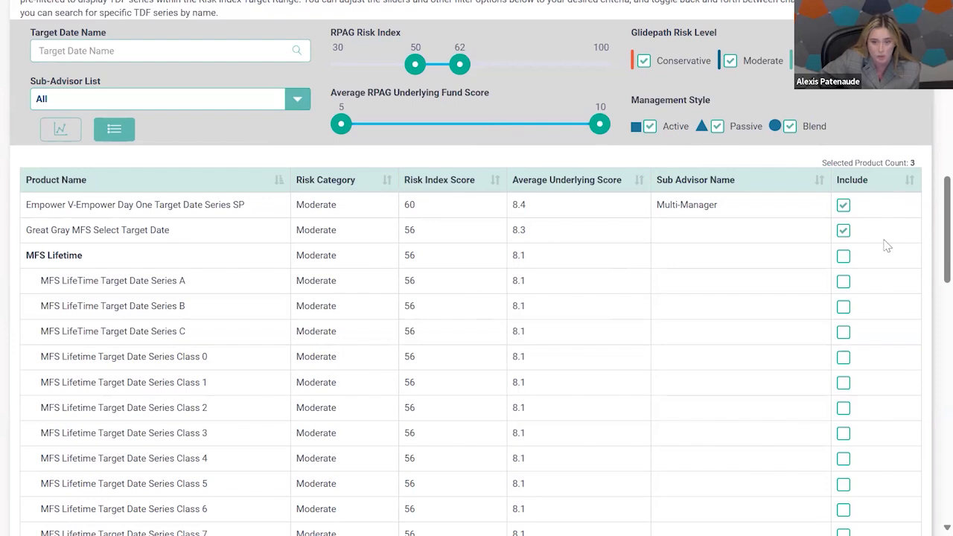
scroll(884, 246, "down", 1)
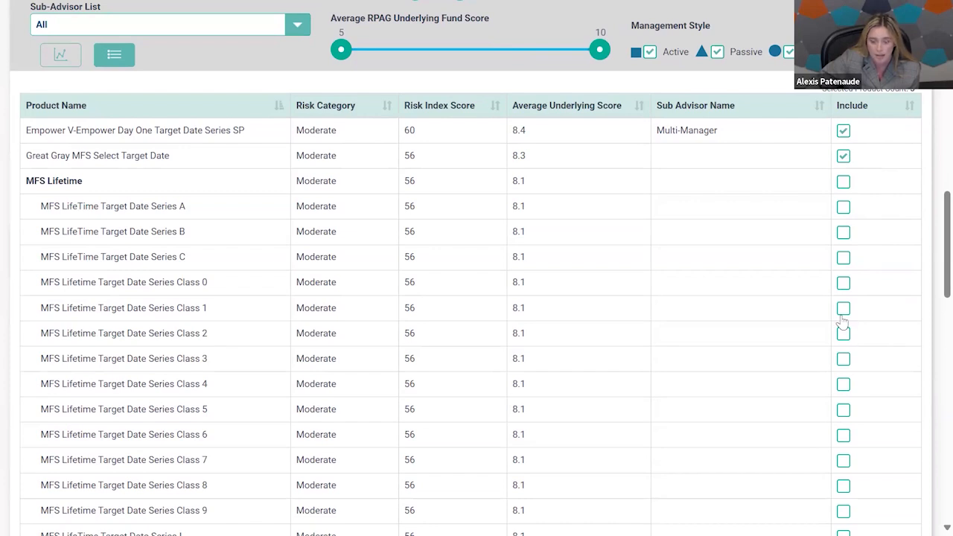
scroll(870, 310, "down", 6)
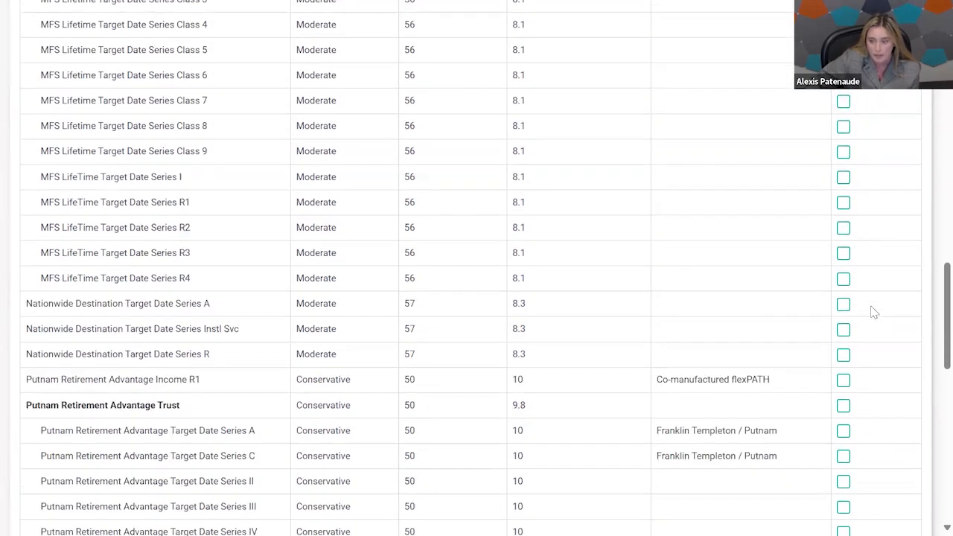
scroll(874, 313, "down", 7)
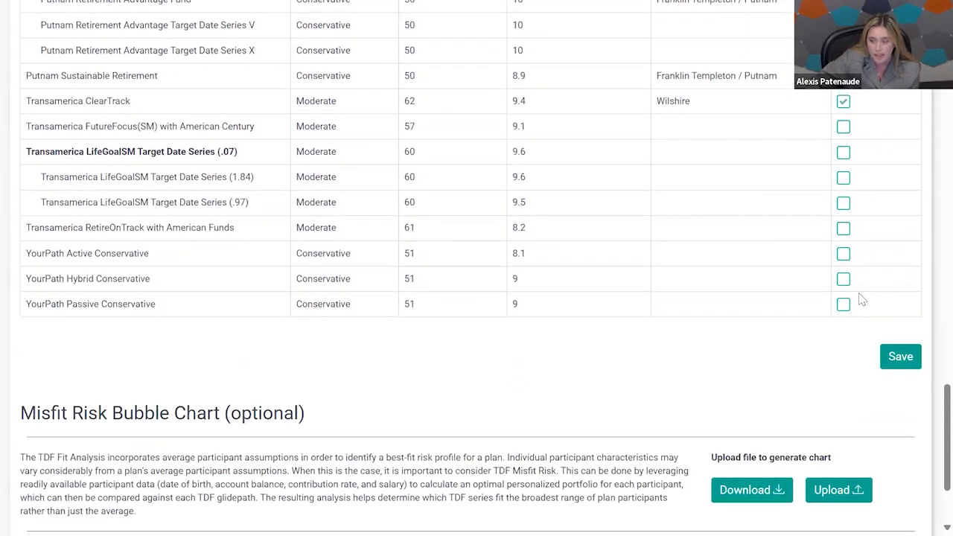
Try to upload Bubble Chart participant ex.xlsx to generate the optional Misfit Risk Bubble Chart.
scroll(862, 299, "down", 1)
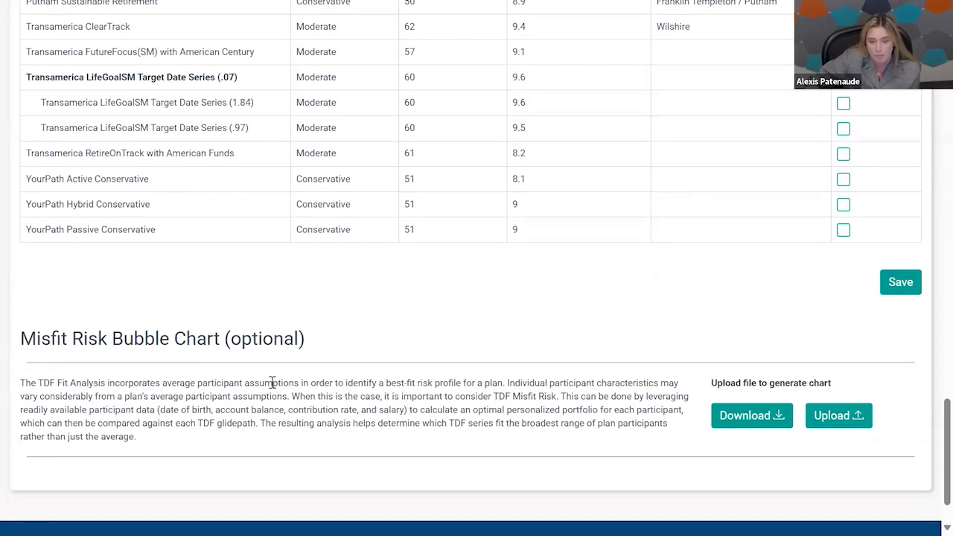
scroll(347, 357, "down", 2)
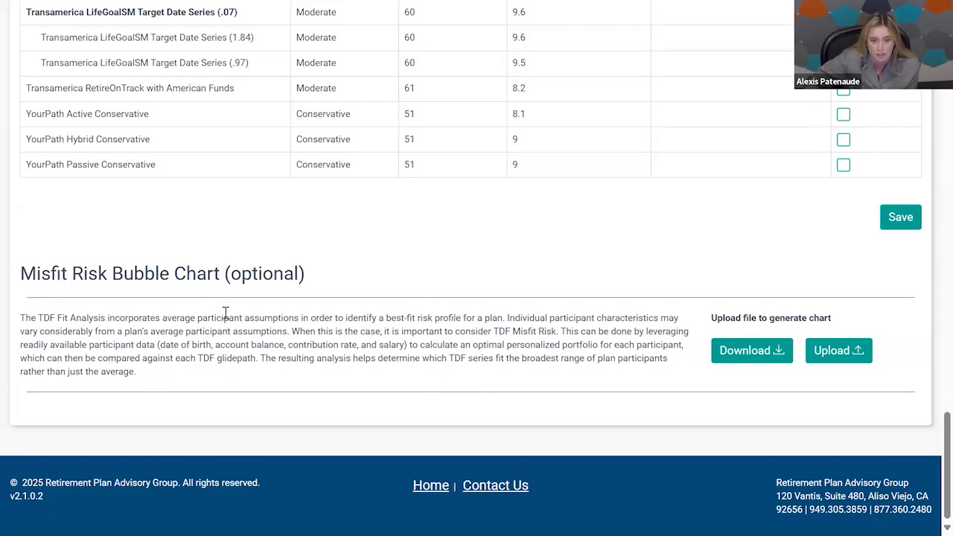
left_click(822, 352)
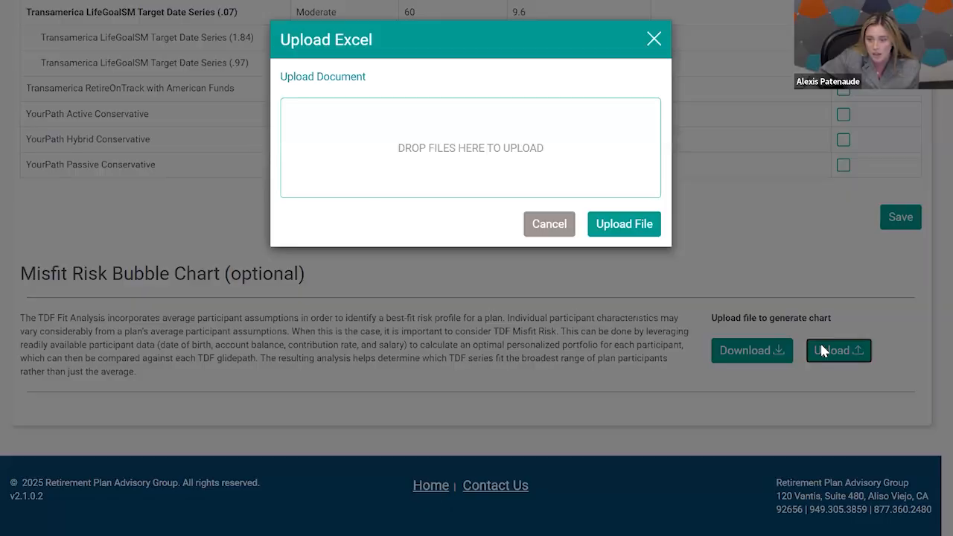
left_click(454, 184)
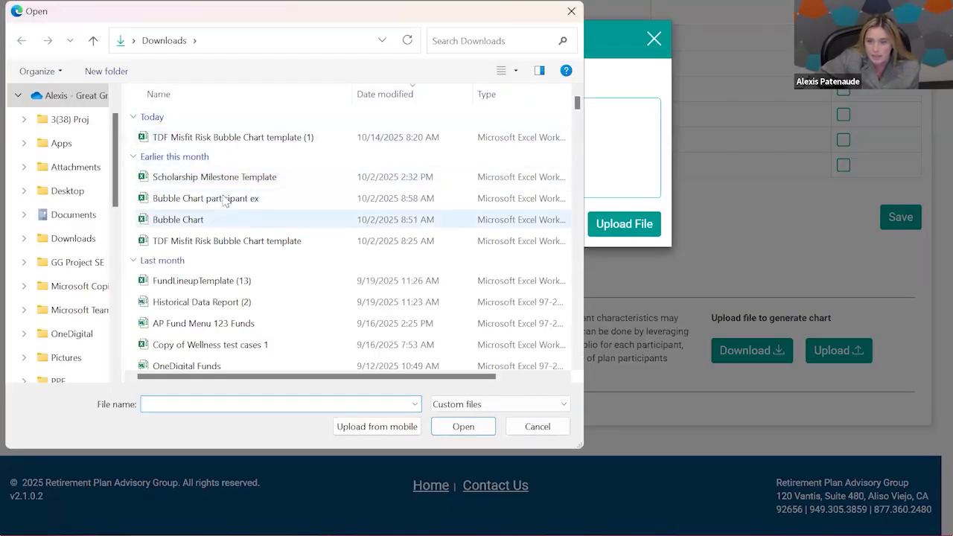
left_click(225, 200)
left_click(462, 427)
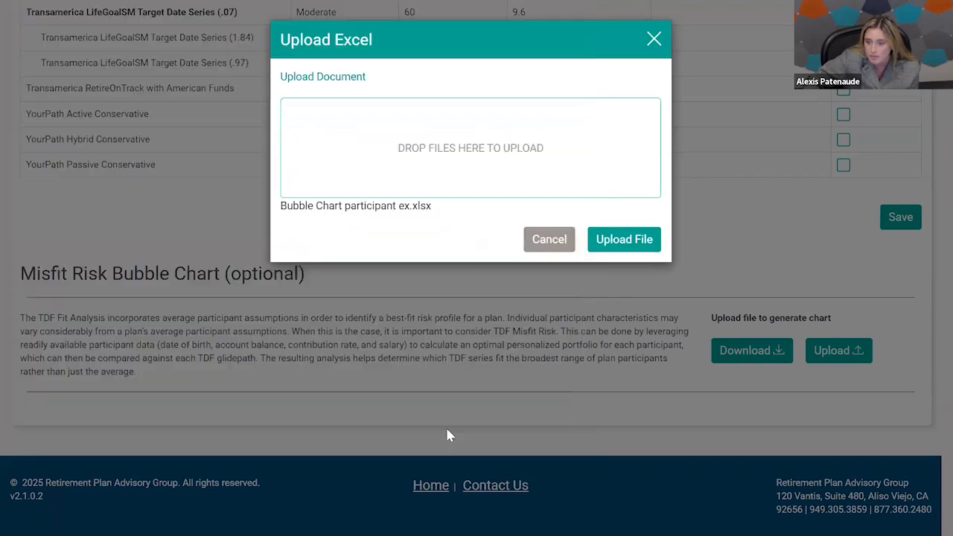
left_click(645, 241)
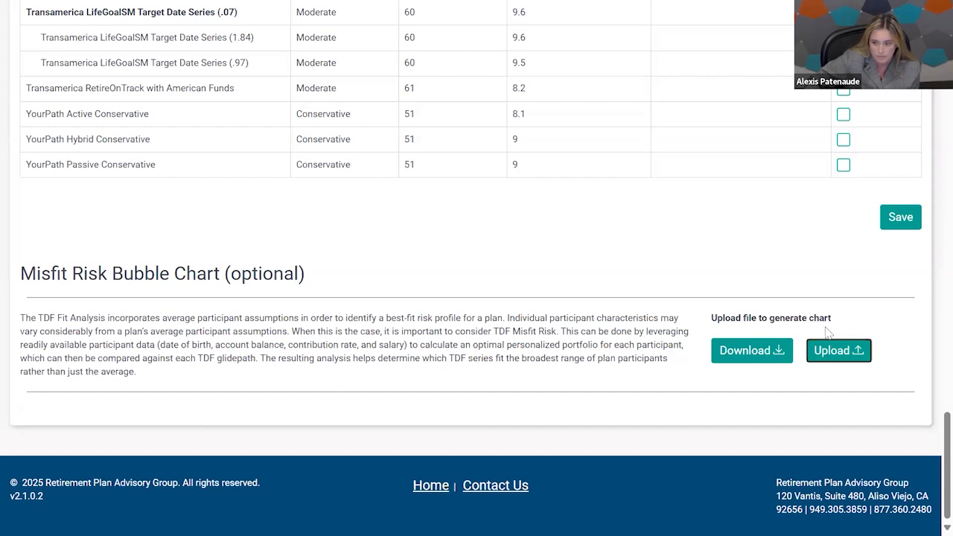
Retry the Misfit Risk Bubble Chart upload with the same Bubble Chart participant ex.xlsx file.
left_click(835, 353)
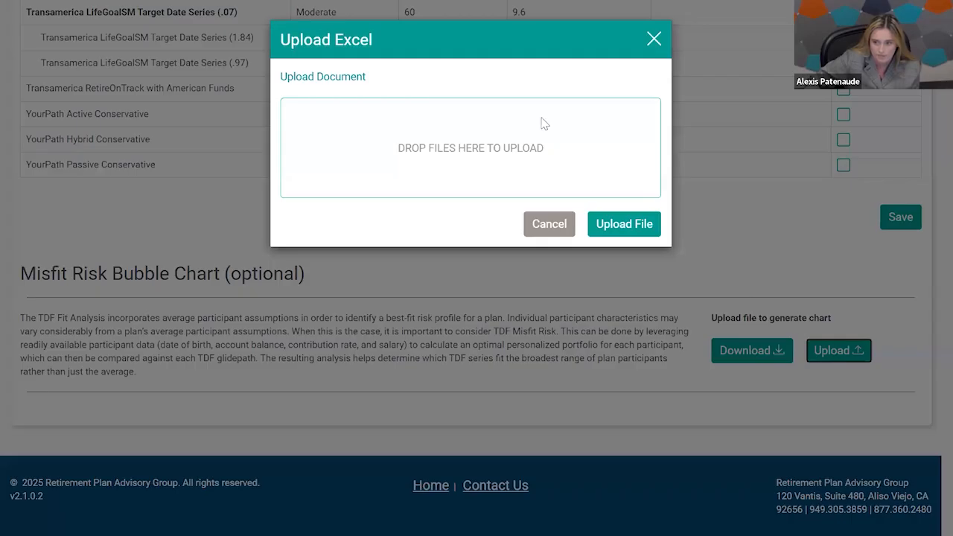
left_click(446, 147)
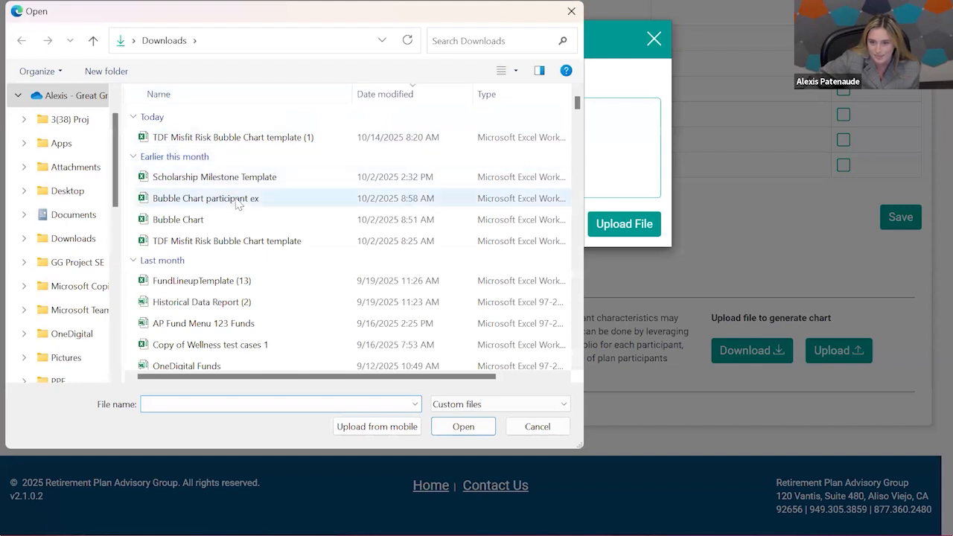
left_click(205, 197)
left_click(485, 430)
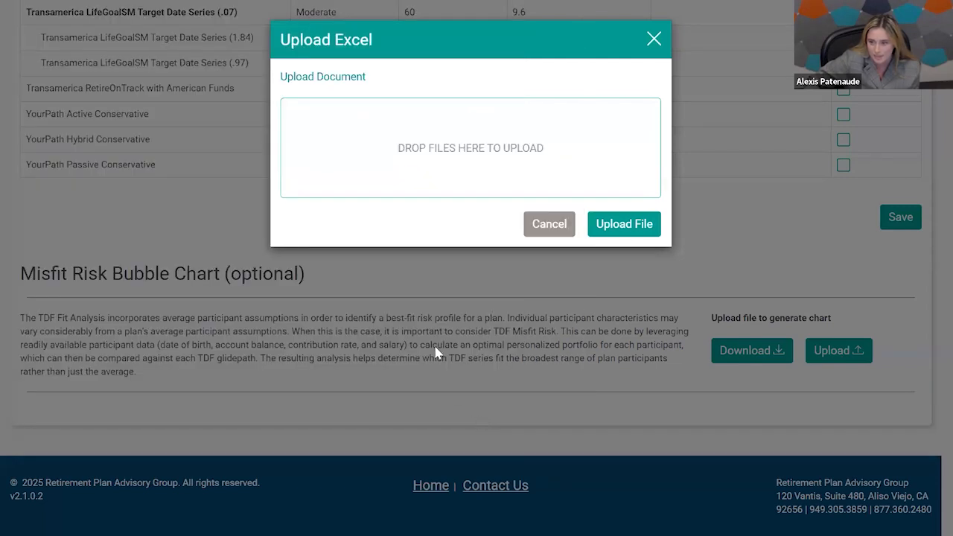
left_click(637, 240)
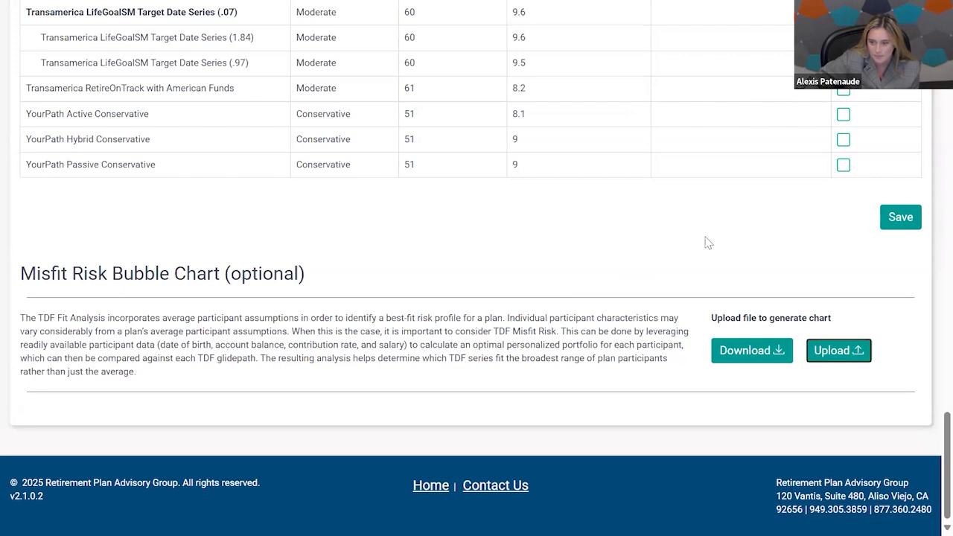
Save the TDF Series Selection and start building the report with the RPAG Standard Template.
left_click(900, 217)
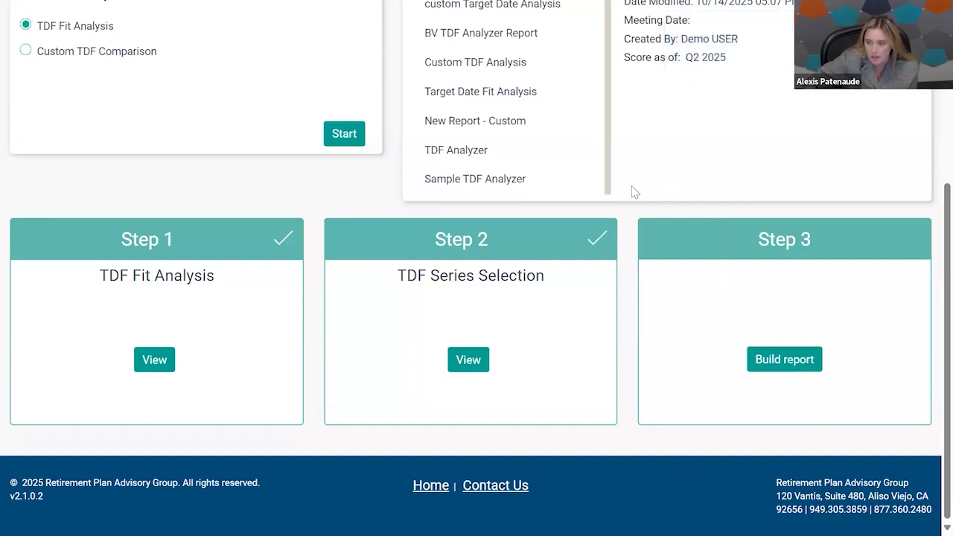
left_click(795, 363)
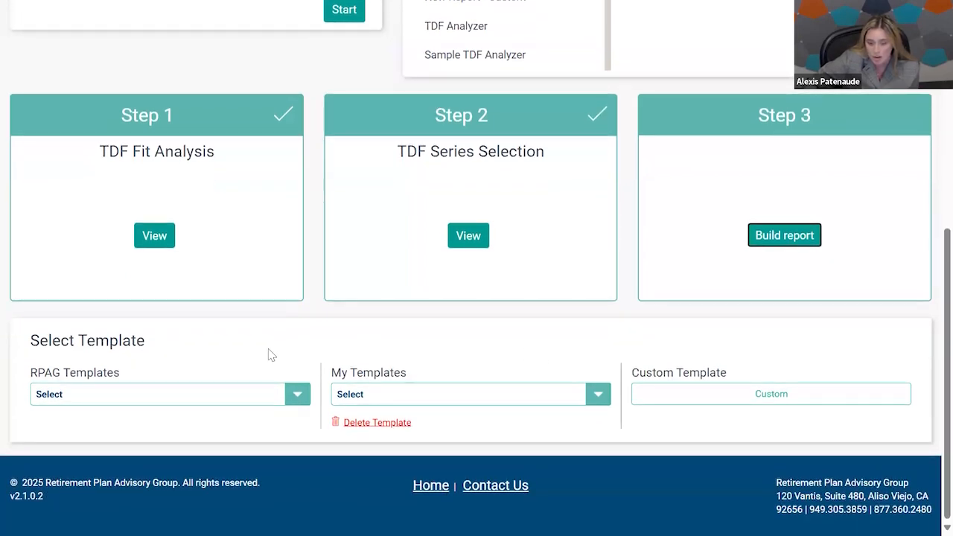
left_click(295, 393)
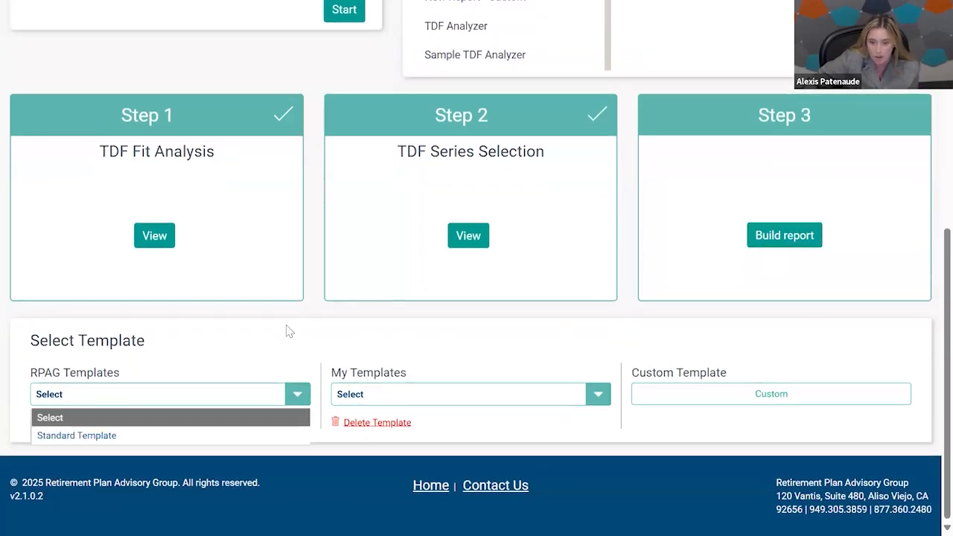
left_click(103, 437)
Review the Report Builder's theme, report layout sections and Title Page fields.
scroll(553, 161, "down", 3)
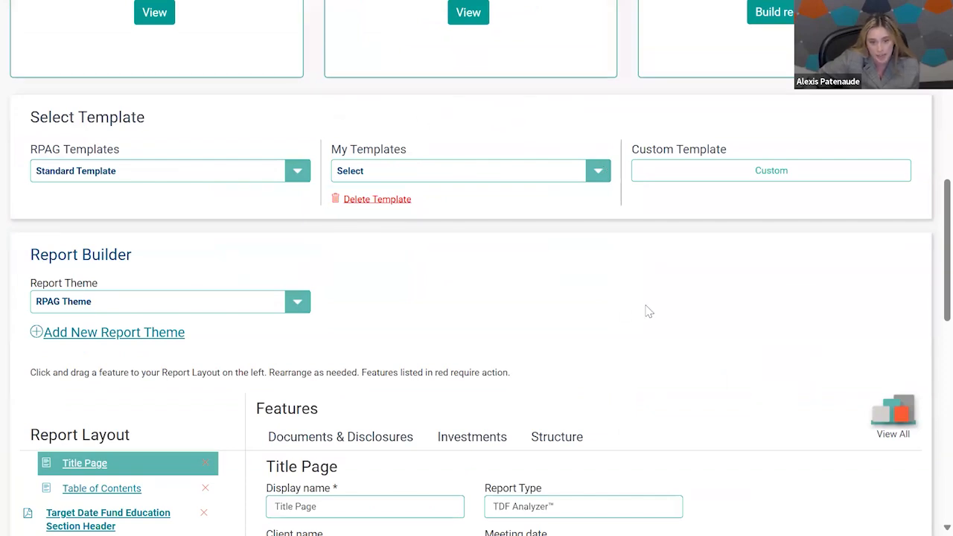
scroll(647, 311, "down", 2)
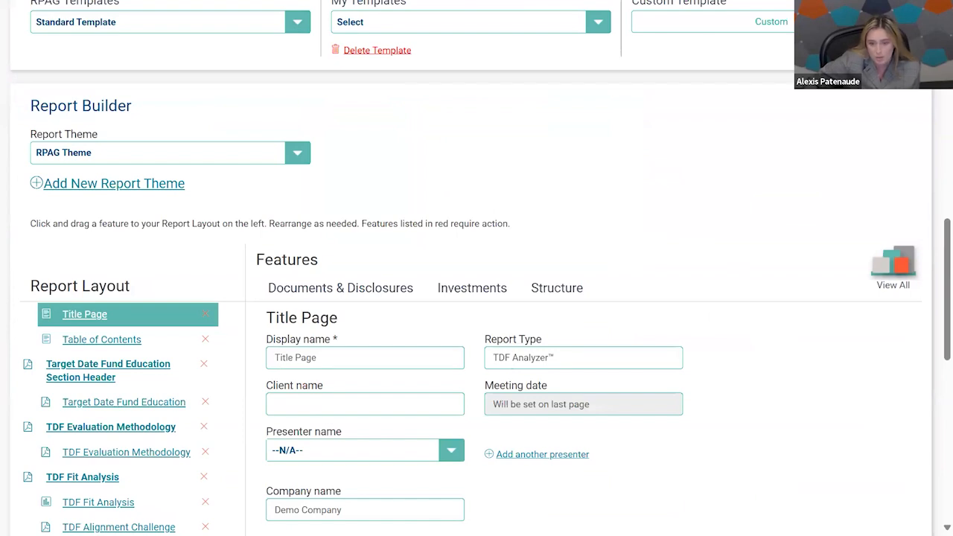
scroll(762, 202, "down", 2)
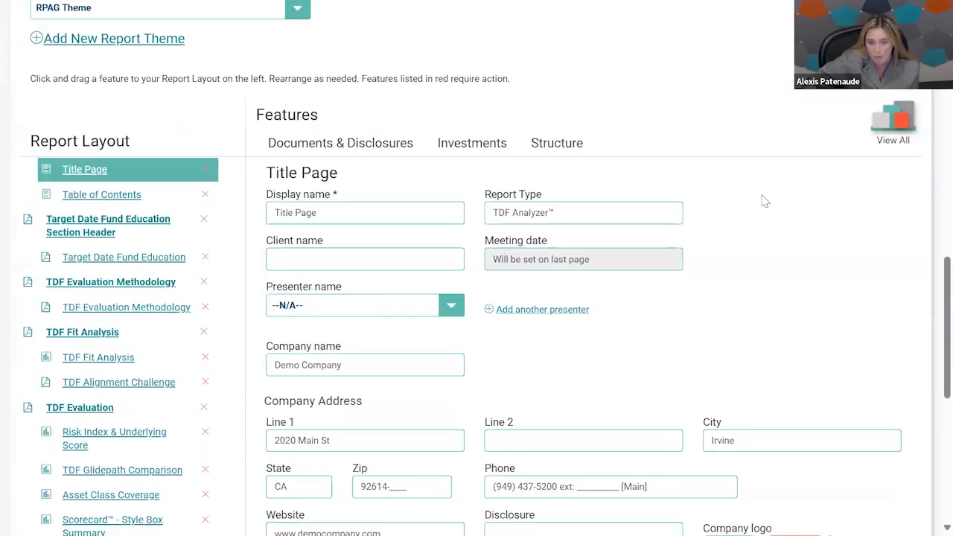
scroll(763, 201, "down", 1)
scroll(762, 200, "down", 1)
scroll(763, 200, "up", 2)
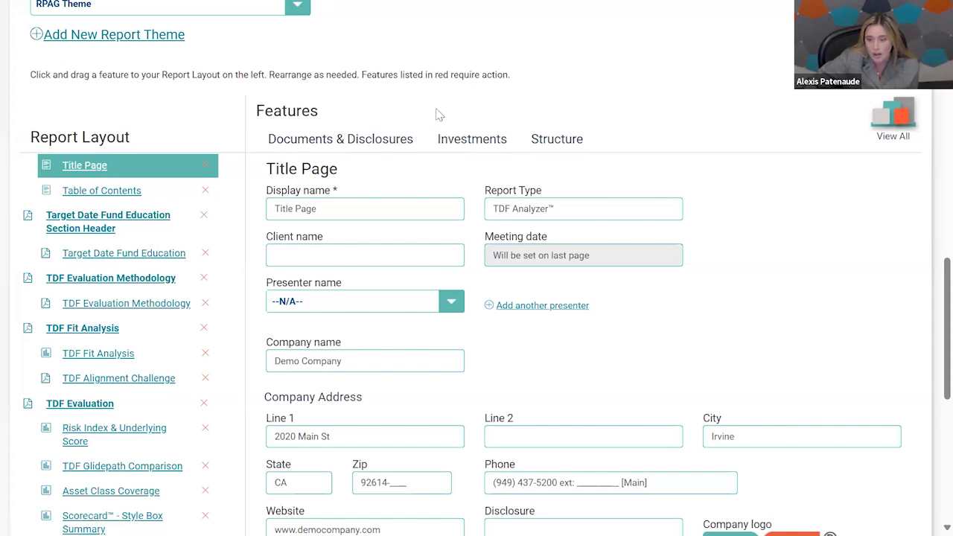
Review the Investments features available for the report layout and the Generate Report date and footer options.
left_click(473, 135)
scroll(692, 130, "down", 3)
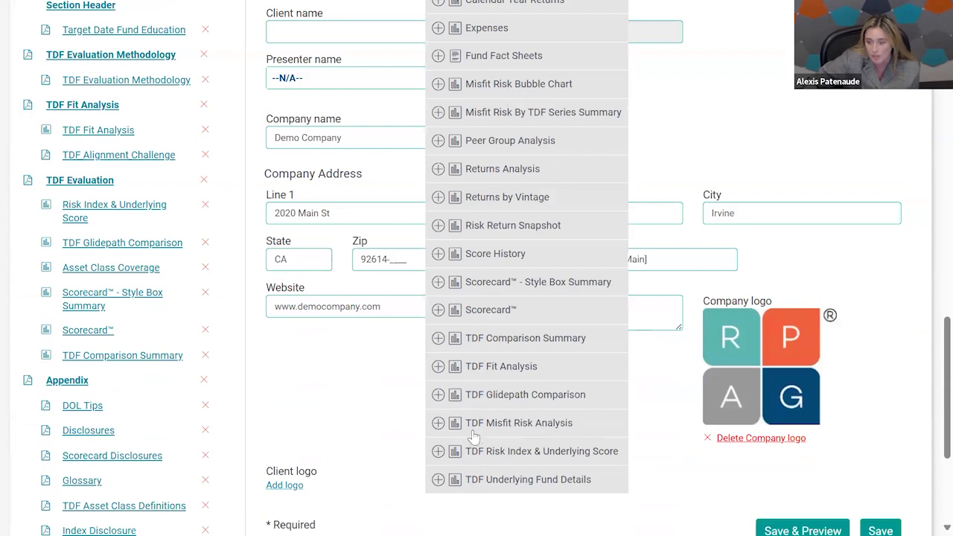
scroll(569, 417, "up", 1)
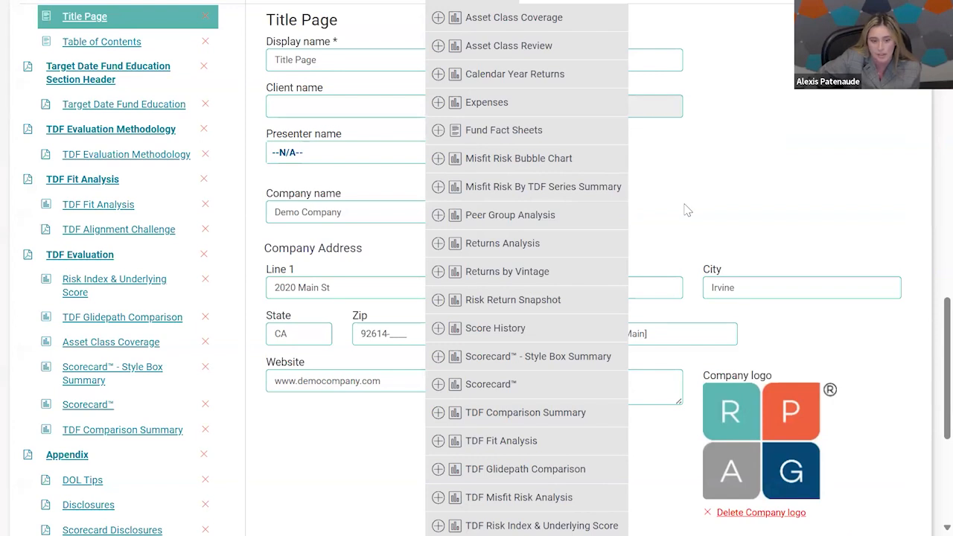
scroll(648, 193, "up", 1)
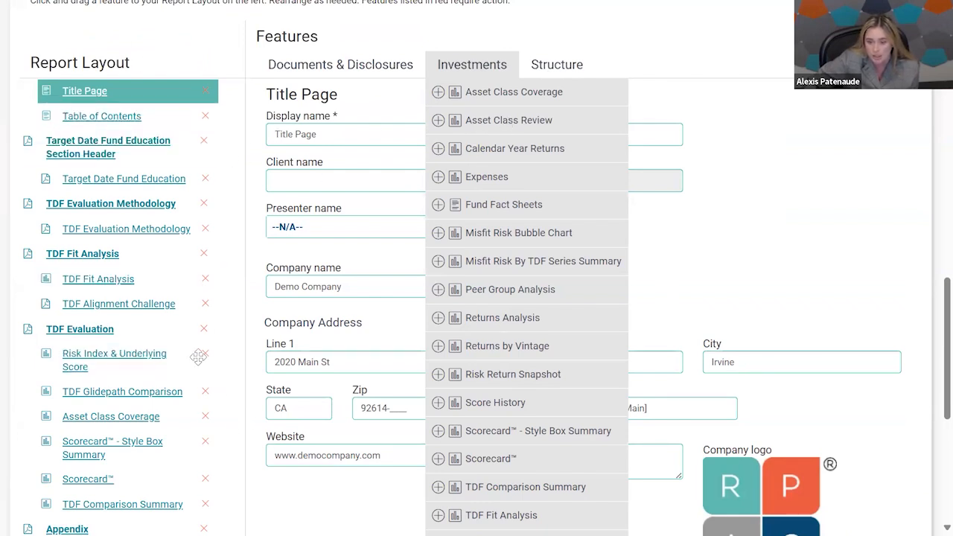
scroll(197, 357, "down", 3)
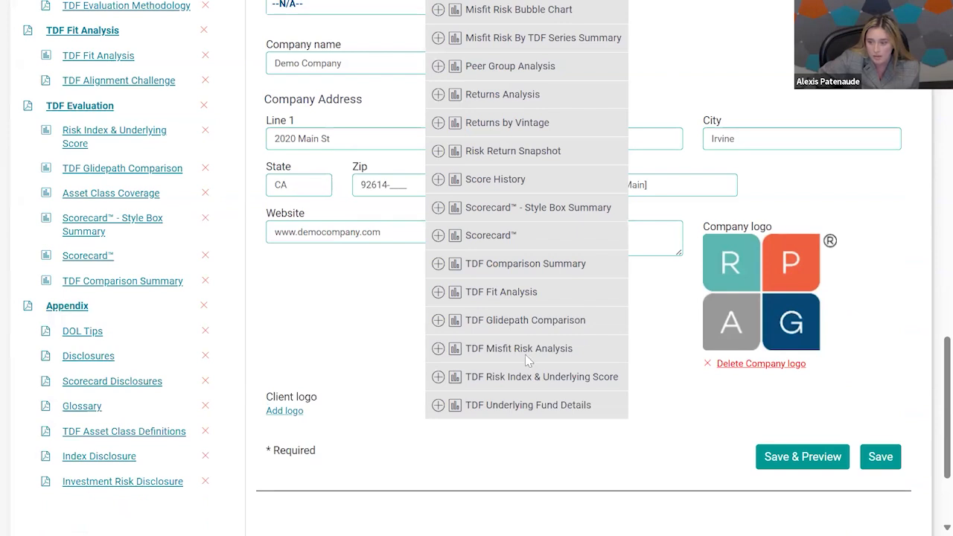
scroll(230, 327, "down", 1)
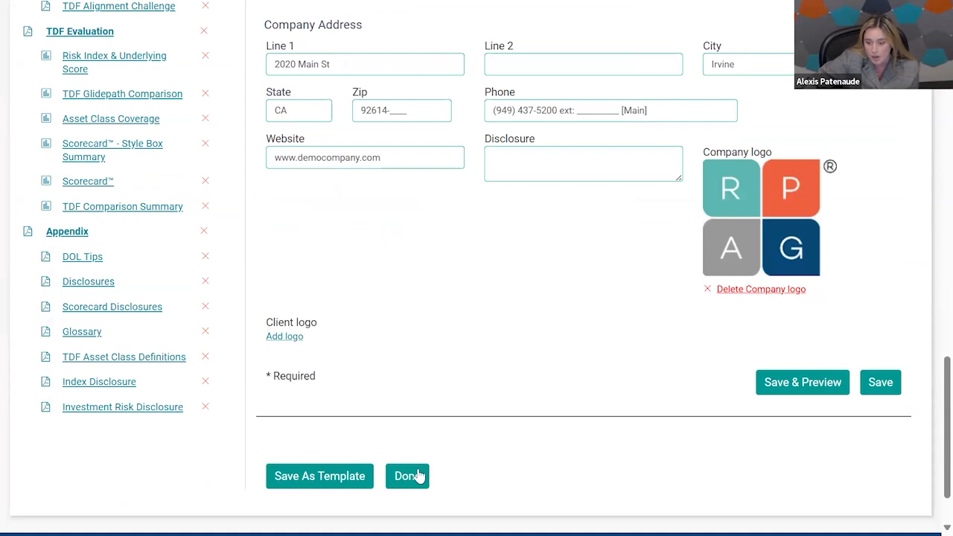
scroll(512, 352, "down", 5)
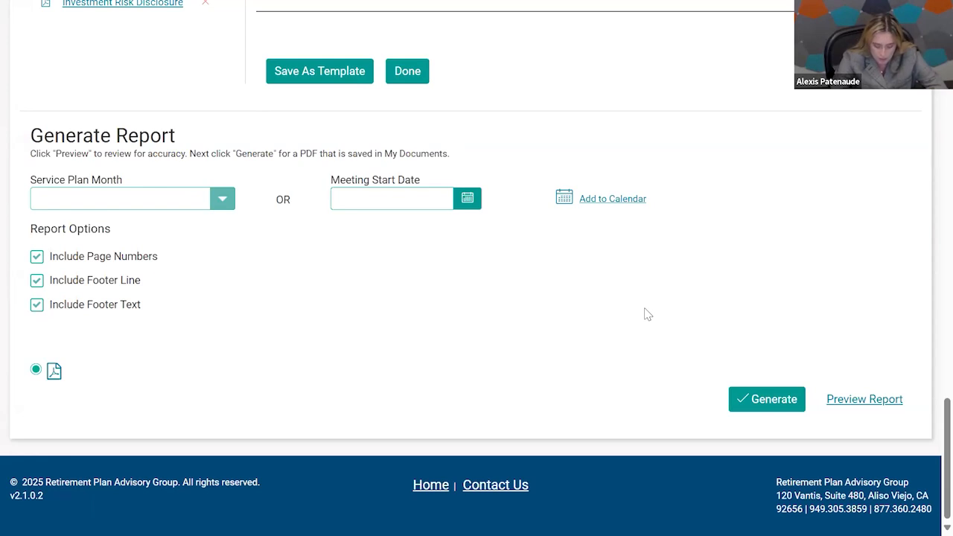
Switch to the sample TDF Analyzer Report (1).pdf and show it in full screen.
key("F11")
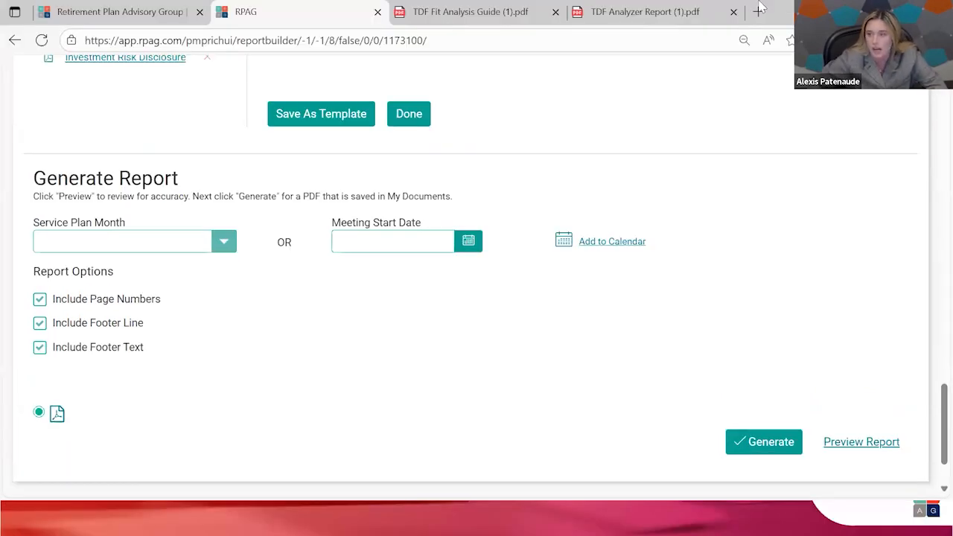
left_click(644, 12)
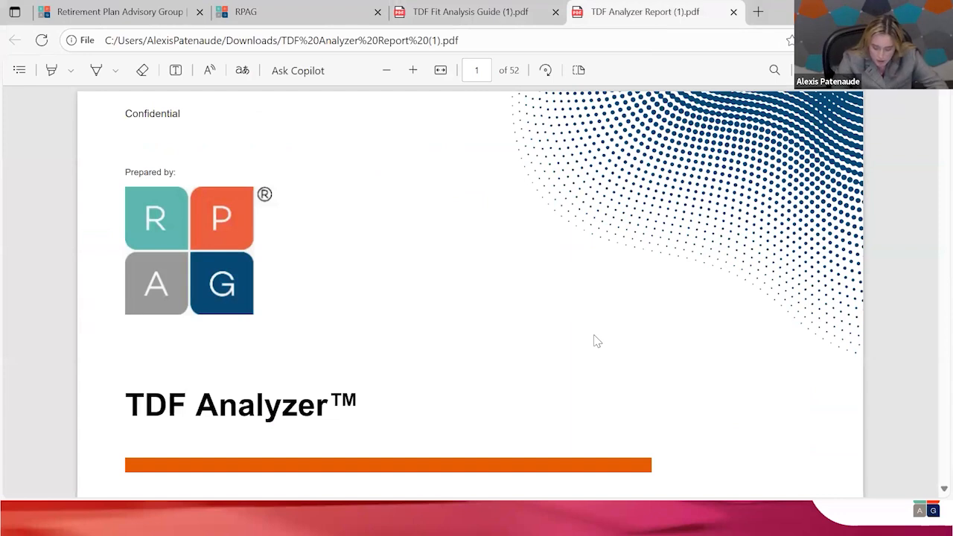
key("F11")
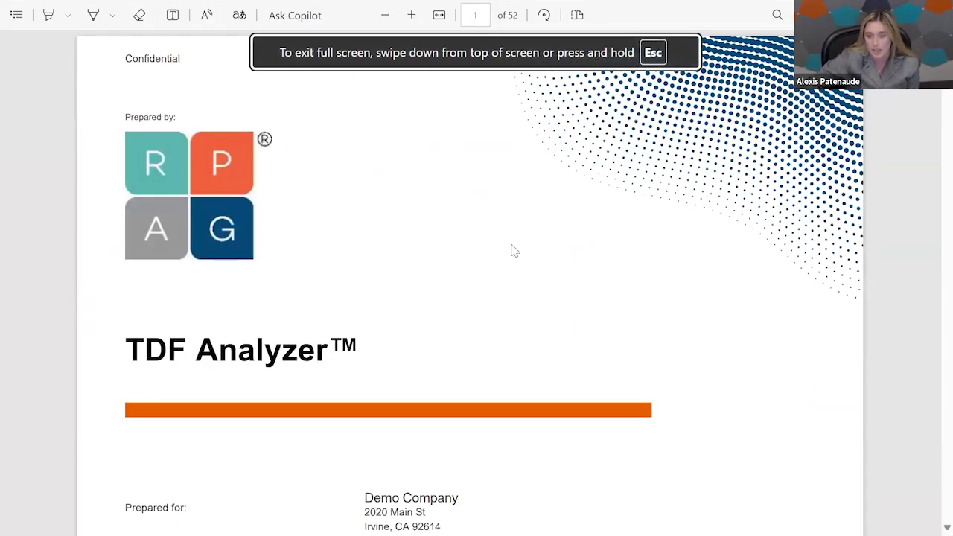
Examine the sample report's title page, table of contents and Target Date Fund Education pages through the off-the-shelf glidepath differences.
scroll(512, 250, "down", 4)
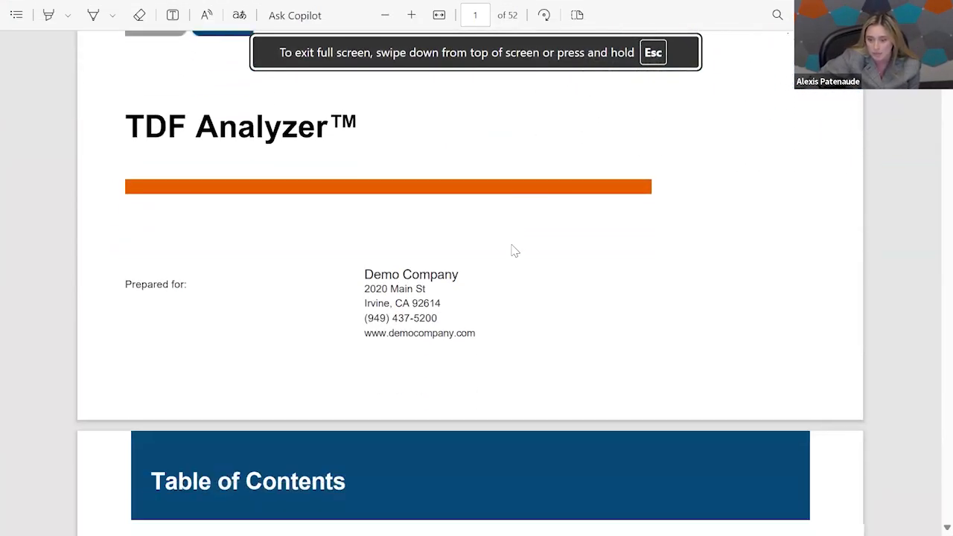
scroll(512, 250, "down", 4)
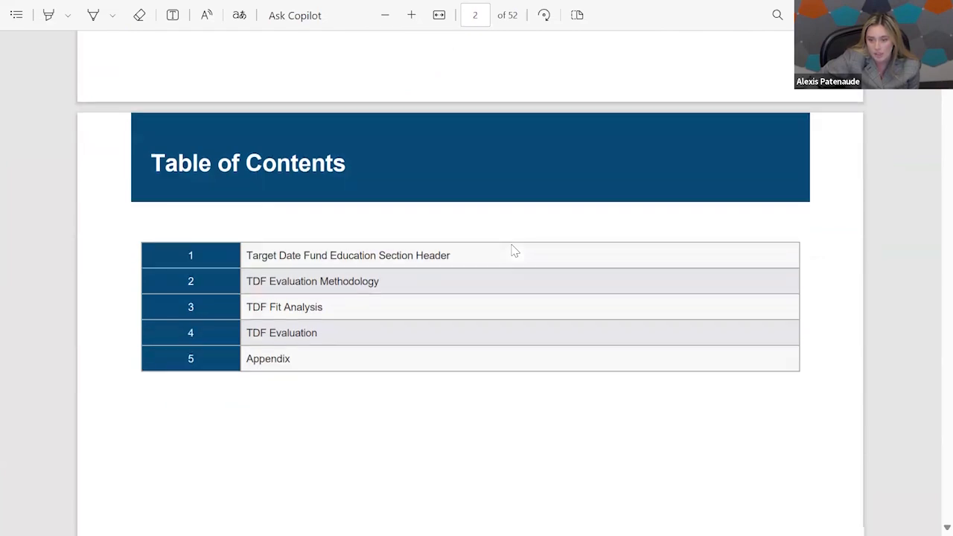
scroll(512, 251, "down", 9)
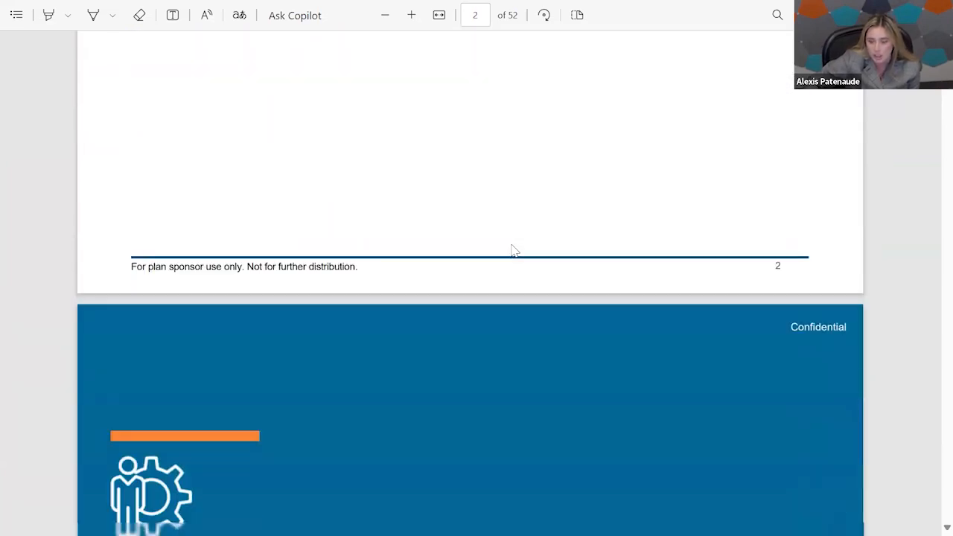
scroll(512, 250, "down", 5)
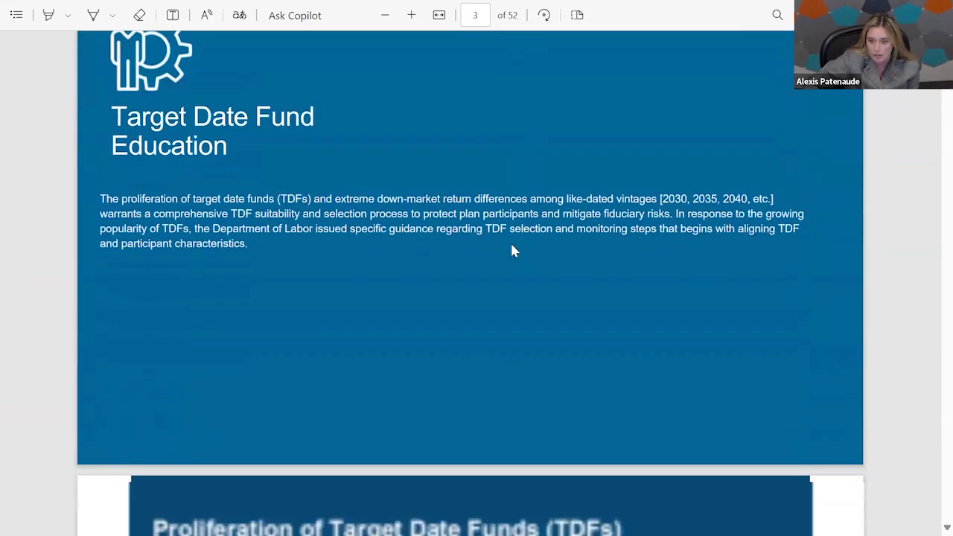
scroll(512, 251, "down", 3)
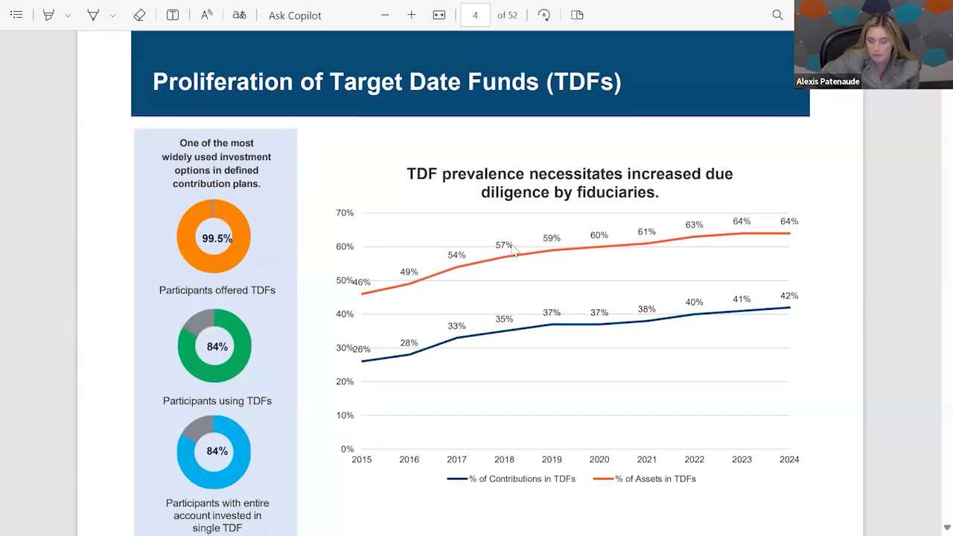
scroll(512, 251, "down", 5)
scroll(512, 251, "down", 3)
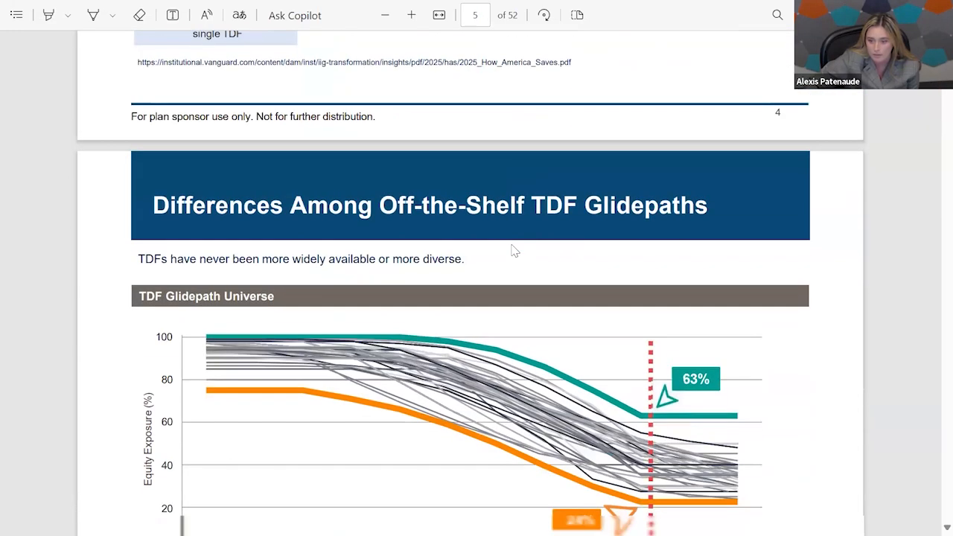